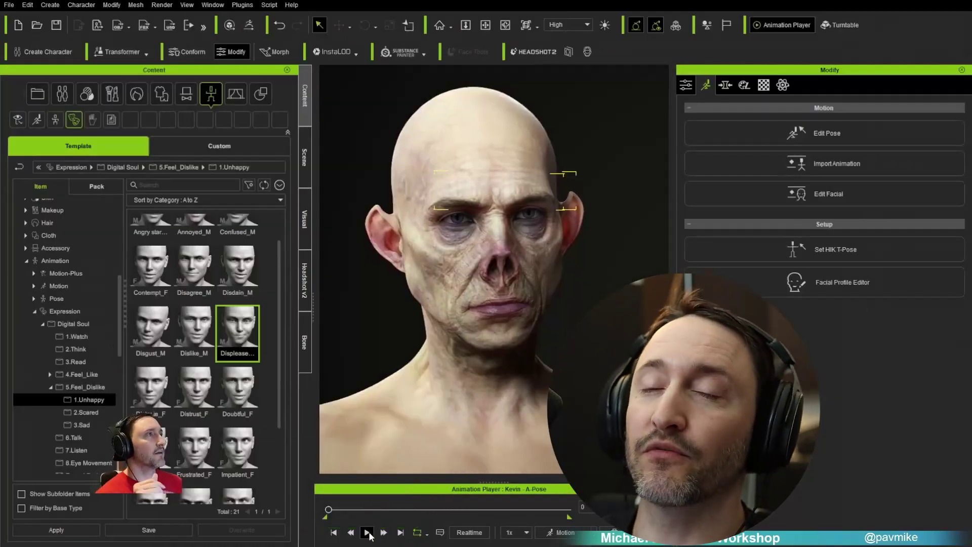
# - Play the character's expression animation and preview the D3_Angry preset in the facial editor, then show its muscle controls
pyautogui.click(367, 532)
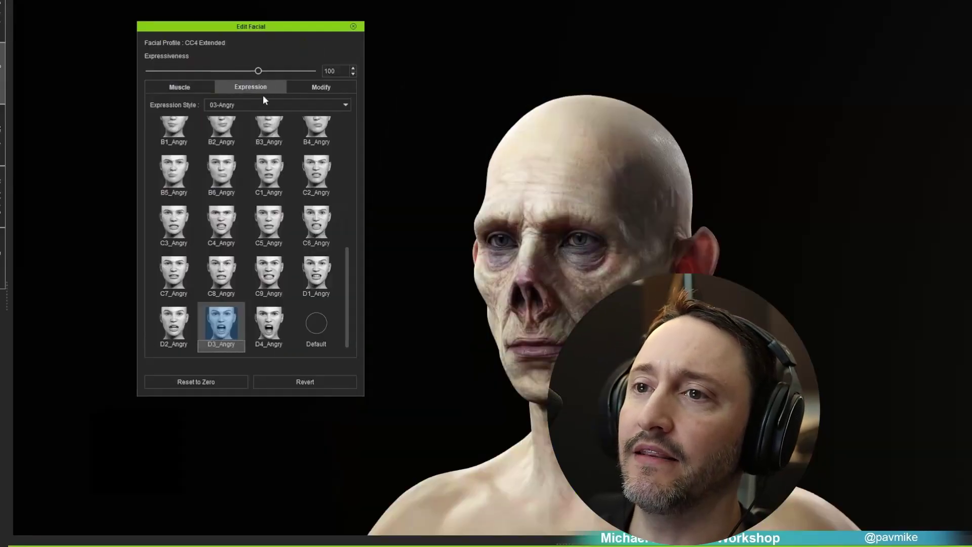
pyautogui.click(222, 324)
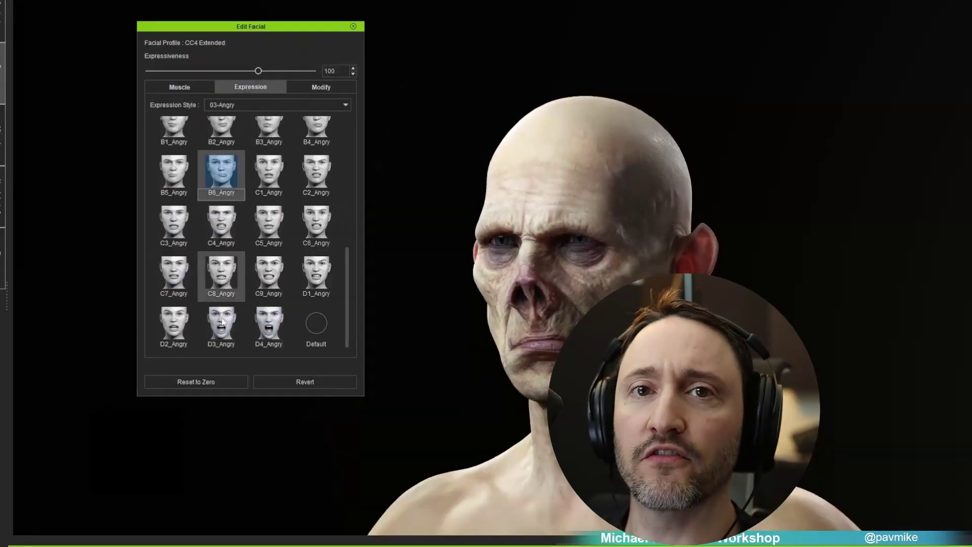
pyautogui.click(180, 87)
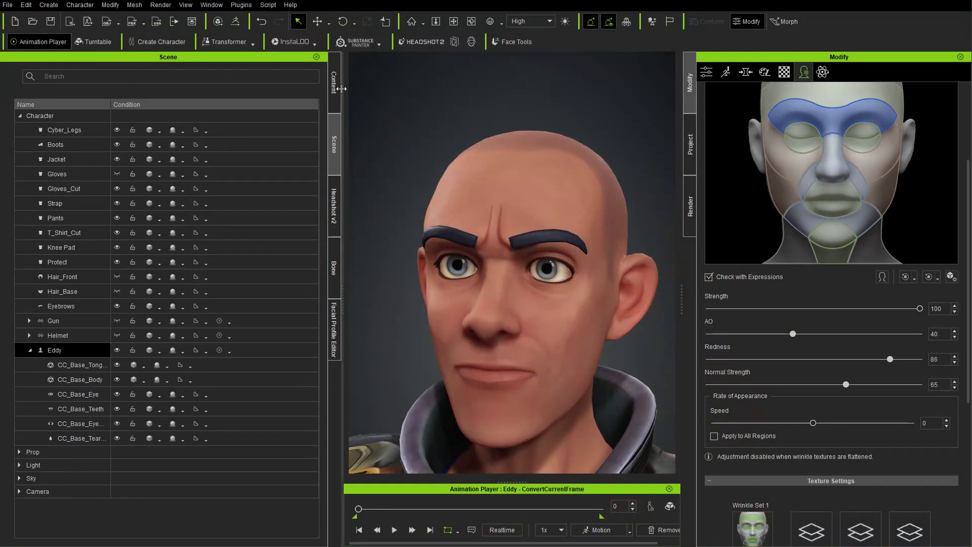
# - Load the CC4 Kevin character from the Actor templates, discarding the current project and using the Replace All option
pyautogui.click(337, 82)
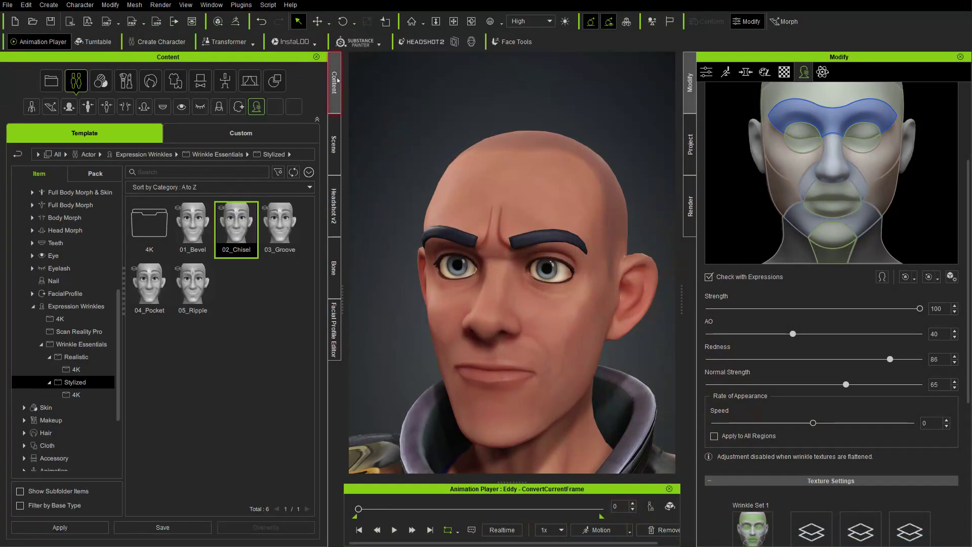
pyautogui.scroll(5, 39, 210)
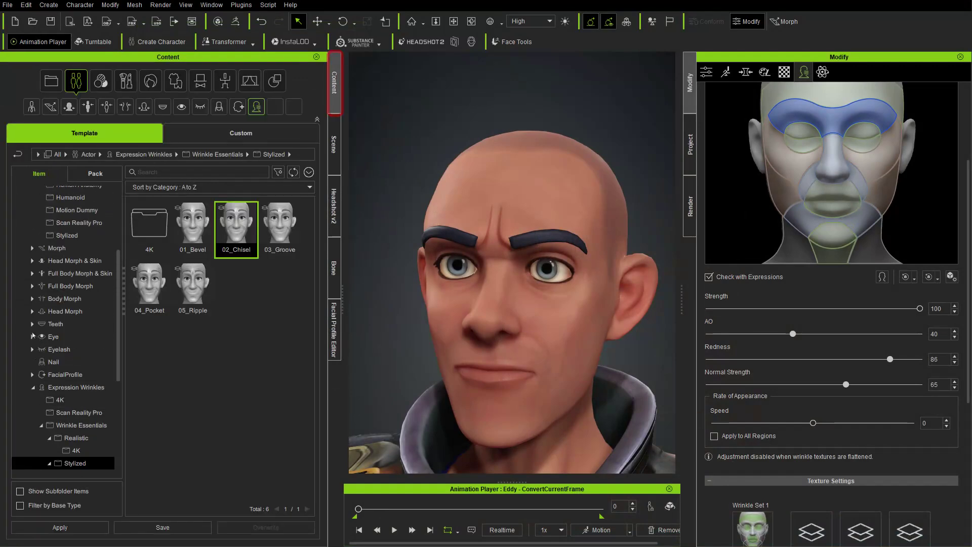
pyautogui.click(54, 232)
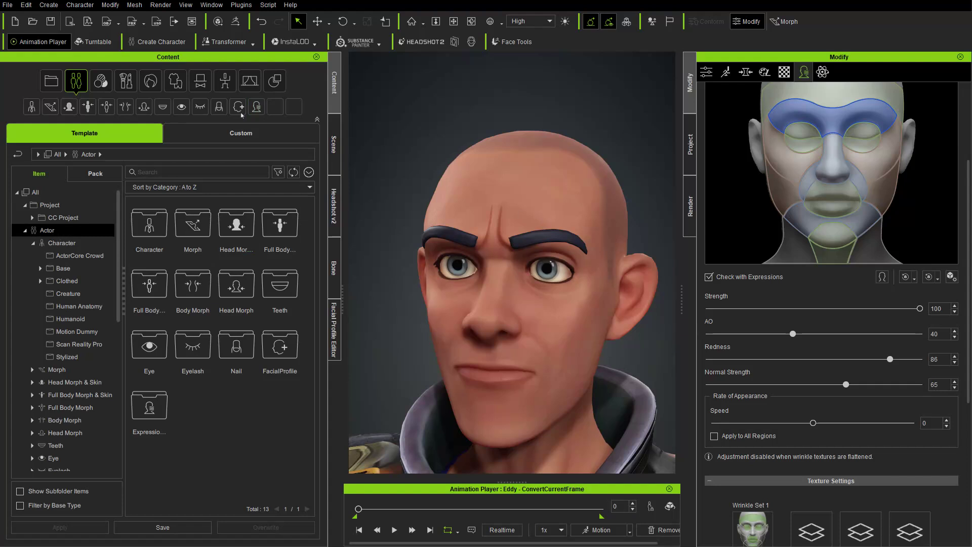
pyautogui.click(55, 243)
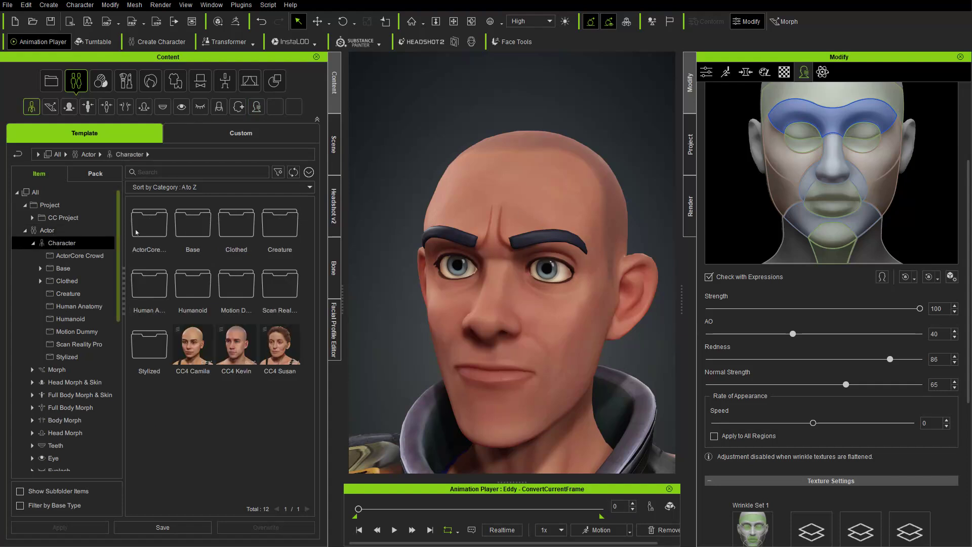
pyautogui.doubleClick(223, 375)
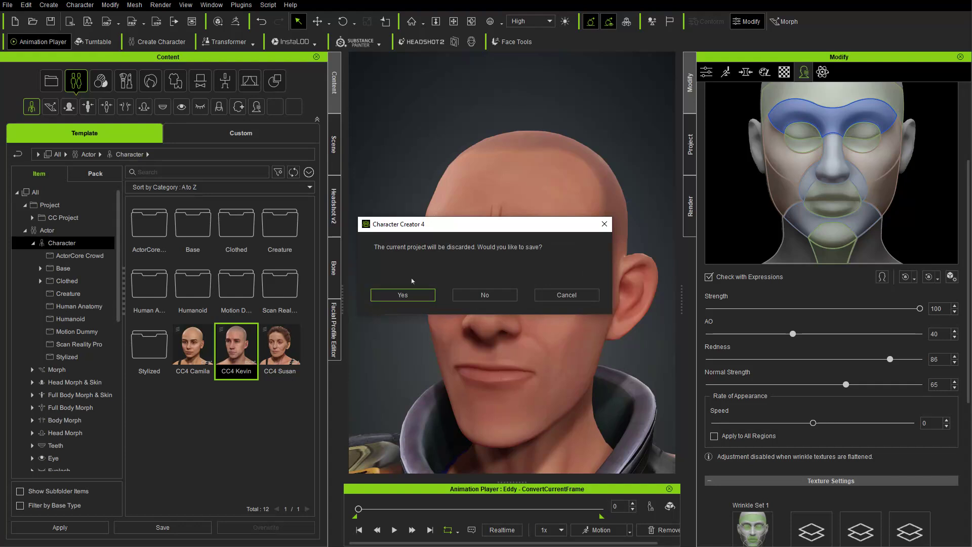
pyautogui.click(479, 296)
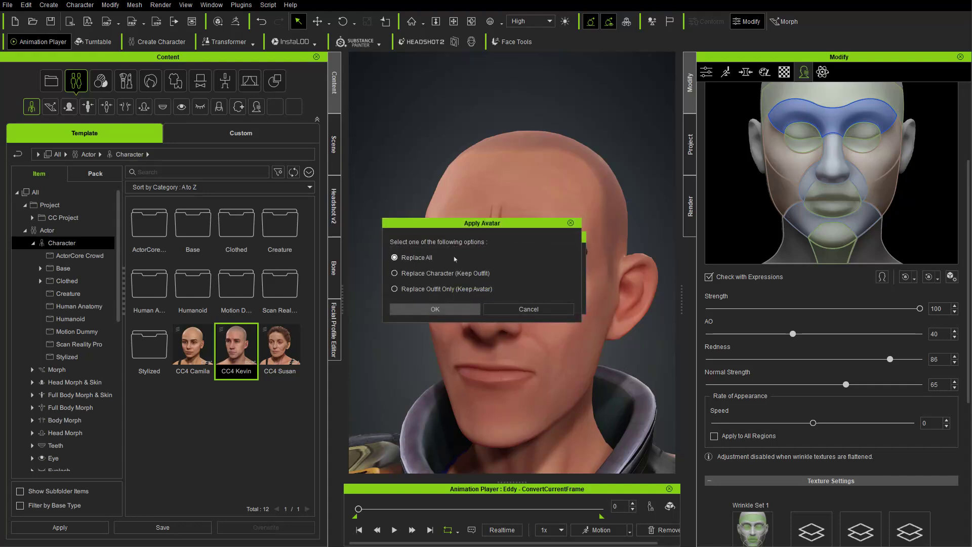
pyautogui.click(434, 310)
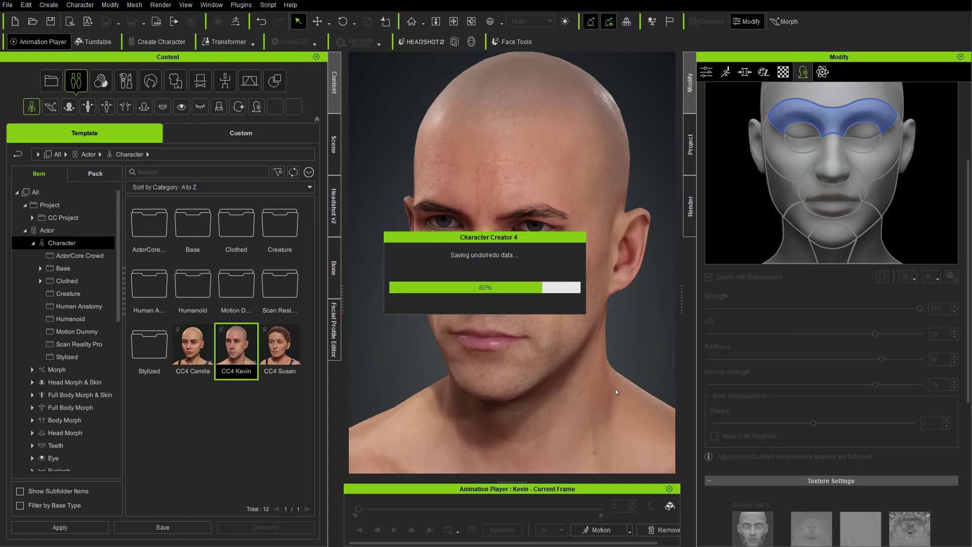
# - Reset Kevin's facial expression to neutral and switch the camera to the Face view
pyautogui.moveTo(615, 386); pyautogui.dragTo(522, 228, button='right')
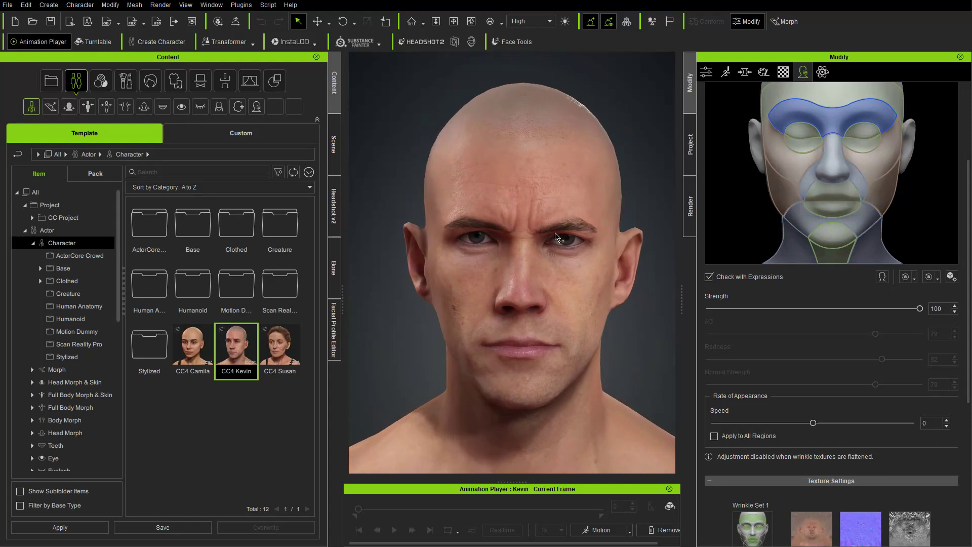
pyautogui.scroll(3, 757, 248)
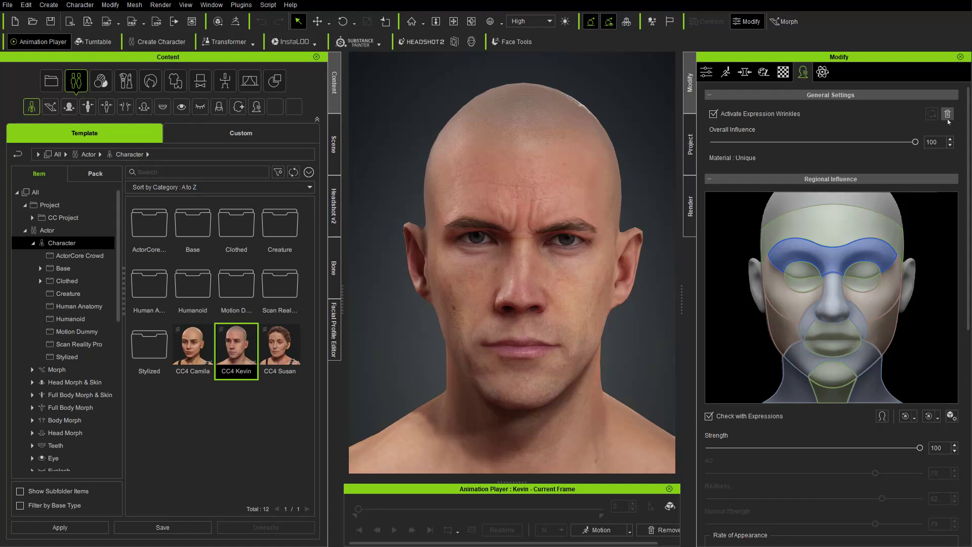
pyautogui.click(884, 418)
pyautogui.moveTo(390, 280); pyautogui.dragTo(454, 98, button='right')
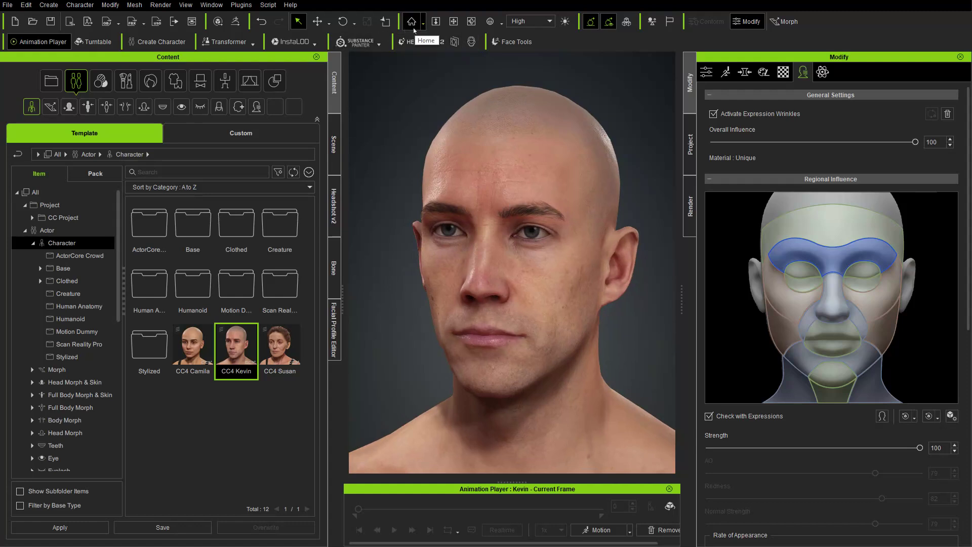
pyautogui.click(502, 20)
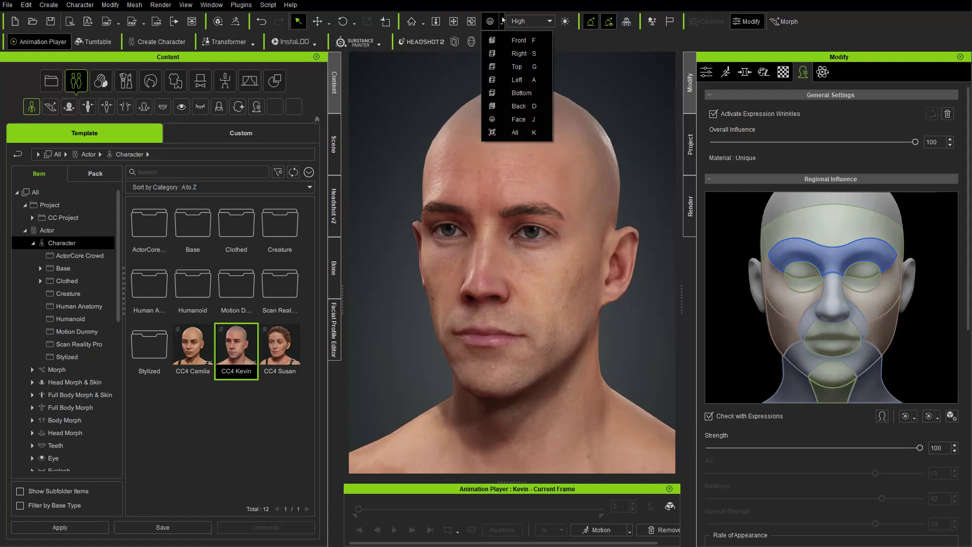
pyautogui.click(516, 120)
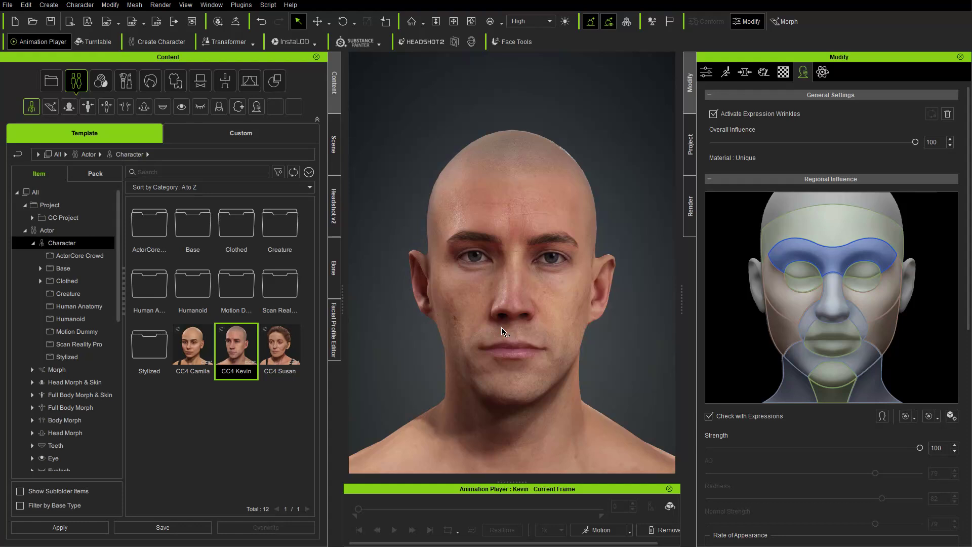
# - Expand Kevin's sub-meshes in the scene and show the character's wireframe with Edit Mesh
pyautogui.click(336, 136)
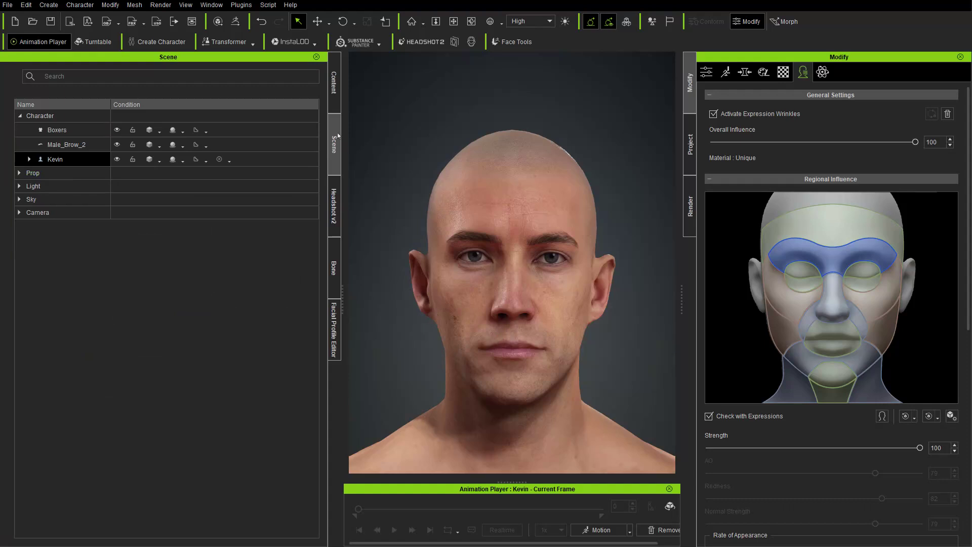
pyautogui.doubleClick(66, 158)
pyautogui.click(29, 159)
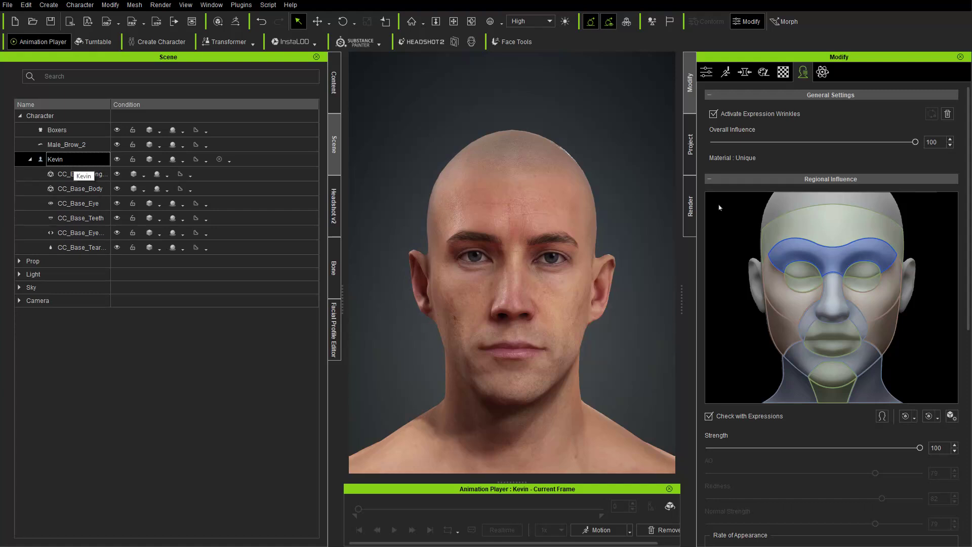
pyautogui.click(707, 72)
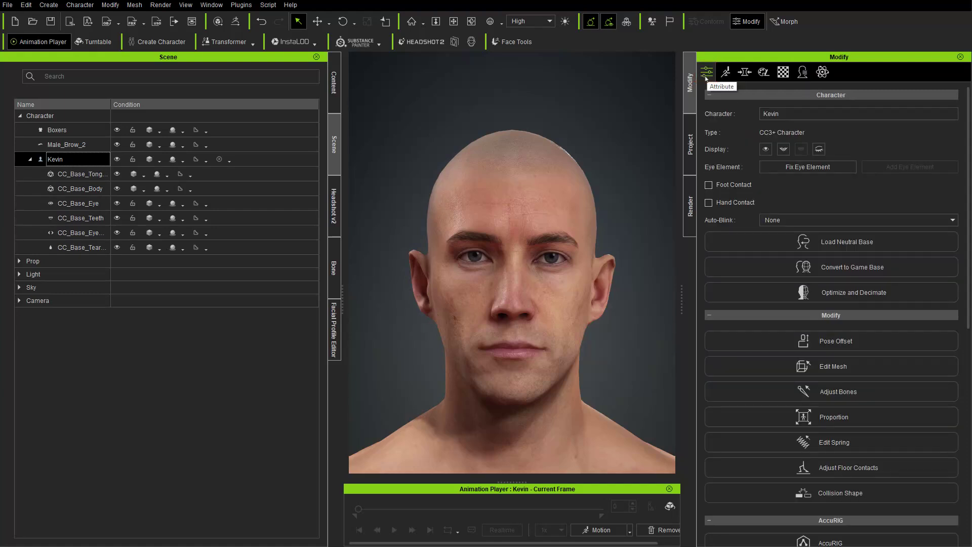
pyautogui.scroll(-3, 743, 210)
pyautogui.scroll(1, 743, 209)
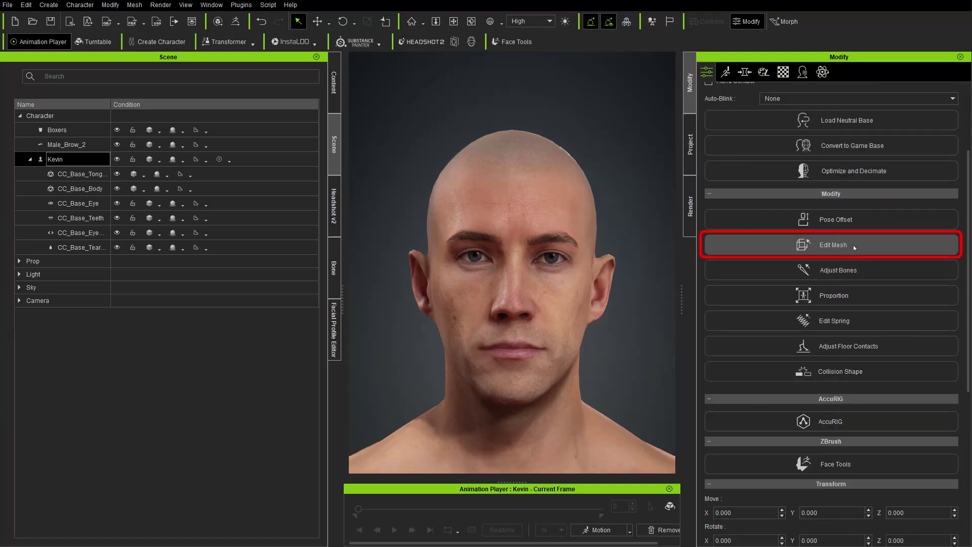
pyautogui.click(846, 255)
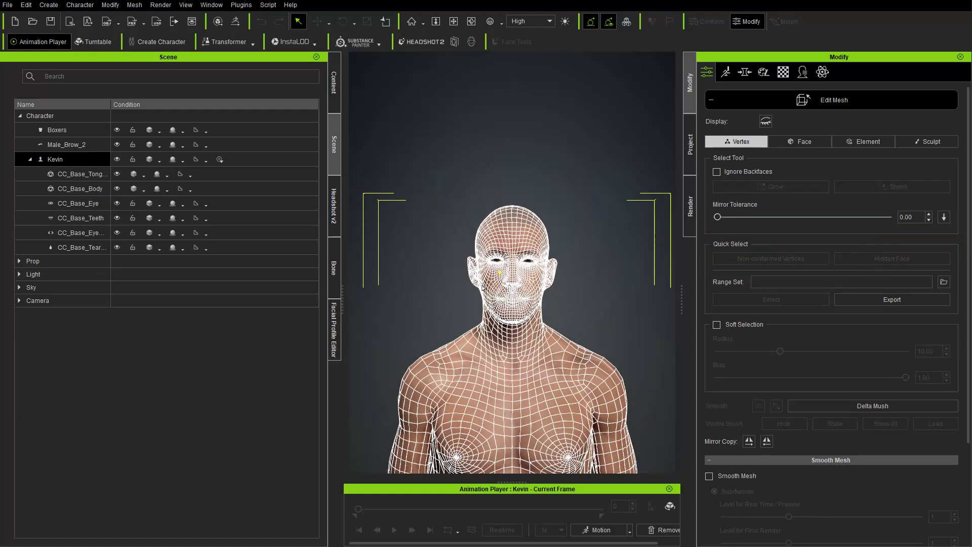
# - Apply the A-Pose calibration pose to Kevin
pyautogui.click(598, 529)
pyautogui.moveTo(628, 425)
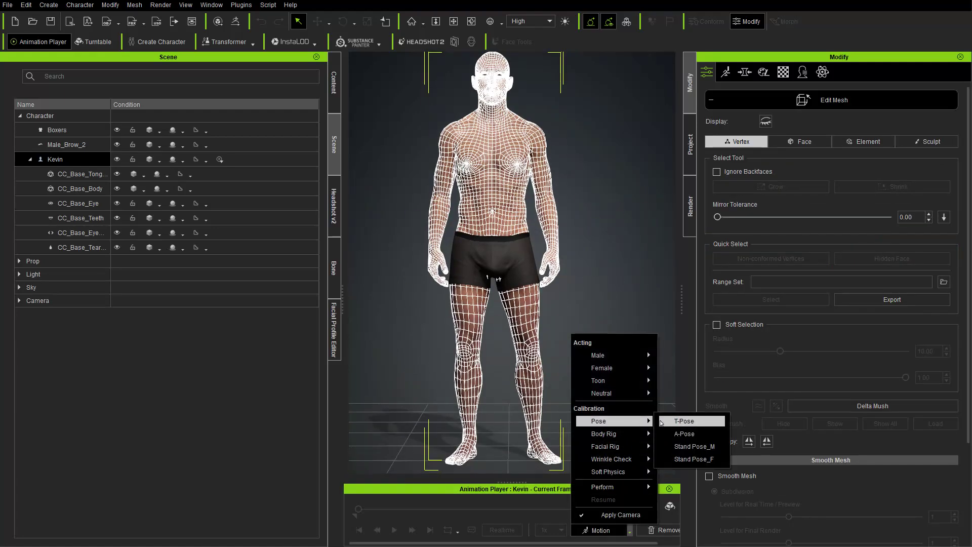
pyautogui.click(691, 433)
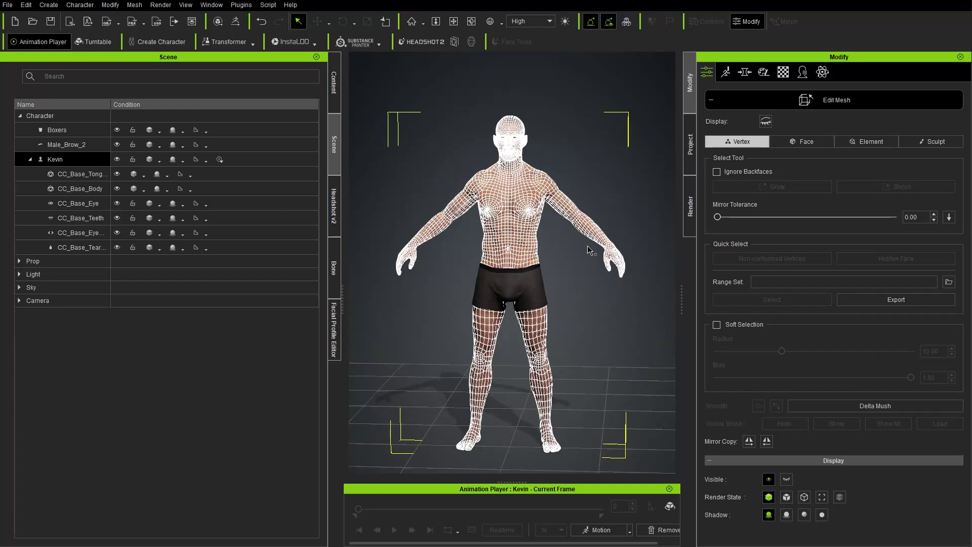
# - Examine the head's wireframe from the front, leave Edit Mesh and inspect the face close up
pyautogui.scroll(5, 590, 248)
pyautogui.press('f')
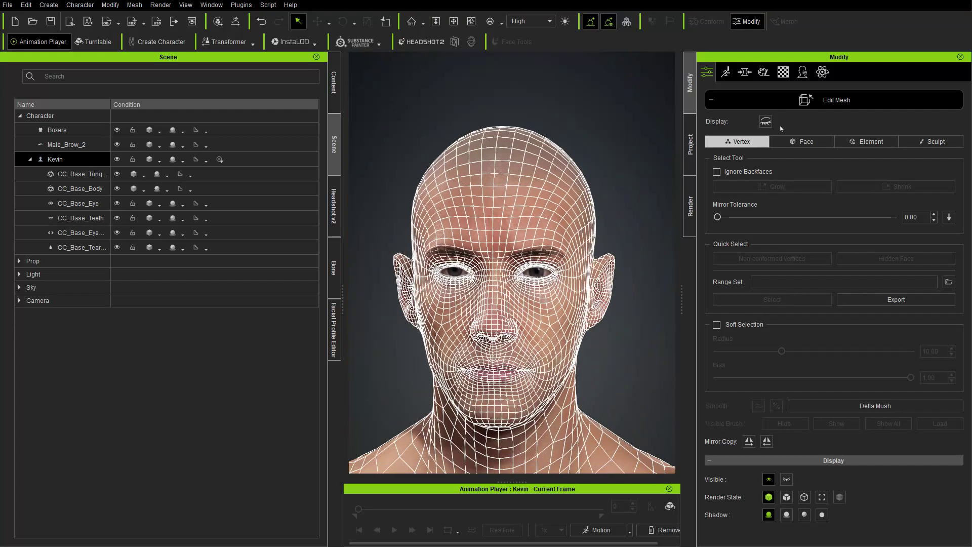
pyautogui.click(851, 99)
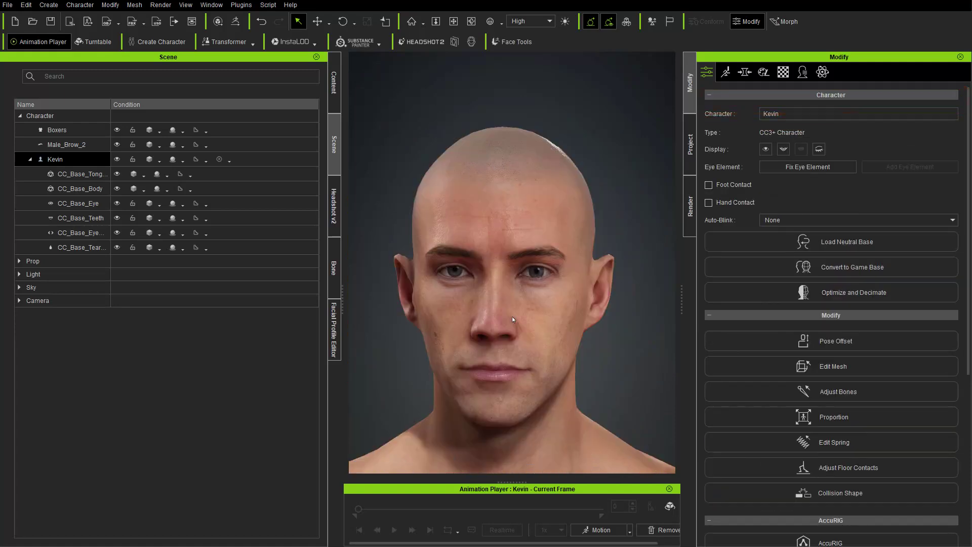
pyautogui.scroll(3, 509, 275)
pyautogui.moveTo(517, 253); pyautogui.dragTo(508, 256, button='right')
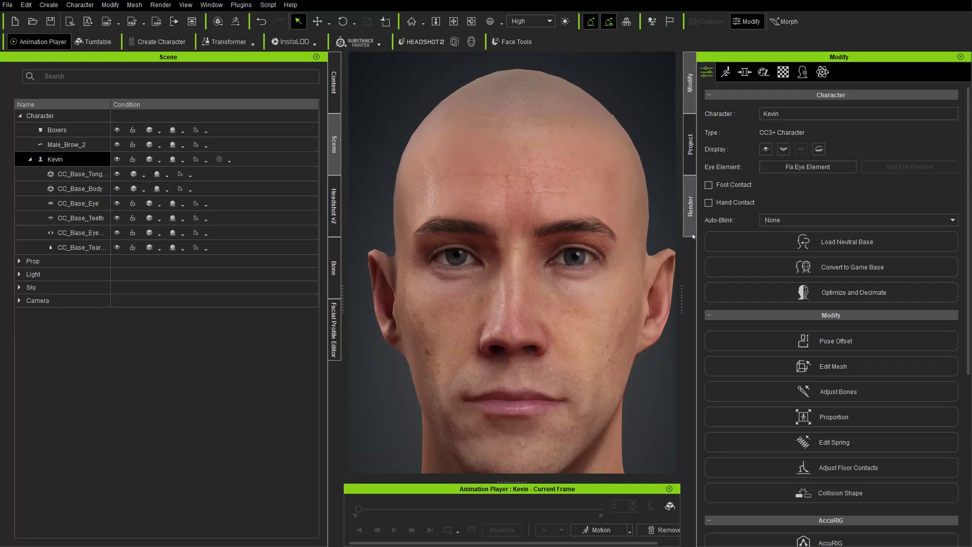
# - Set the Eyeball Height L morph in the head's eyeball category to 20
pyautogui.click(745, 72)
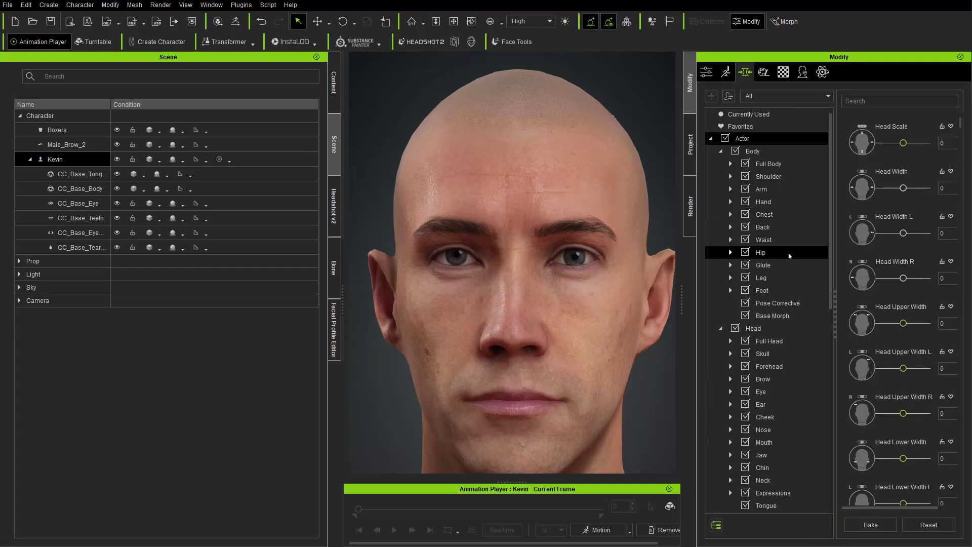
pyautogui.scroll(-4, 749, 233)
pyautogui.click(731, 241)
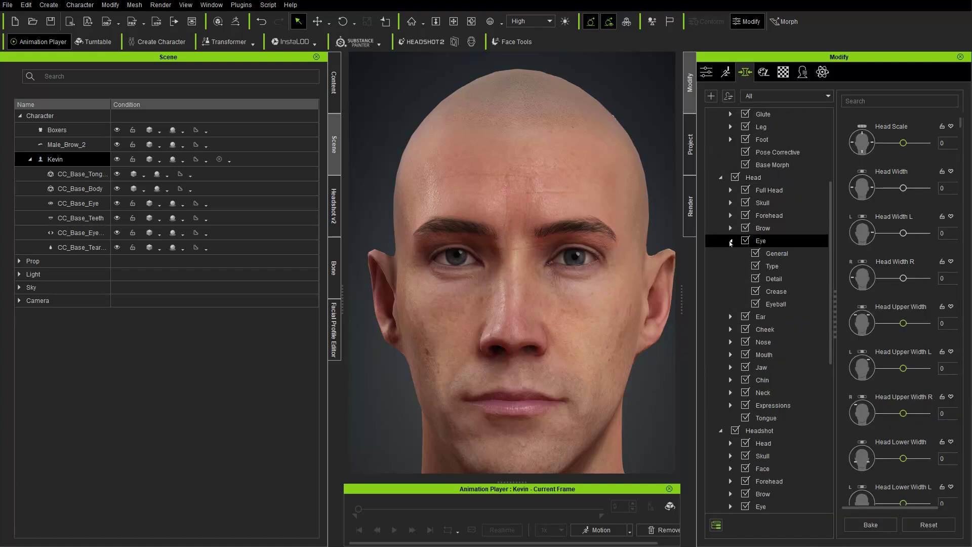
pyautogui.click(774, 304)
pyautogui.scroll(-1, 874, 304)
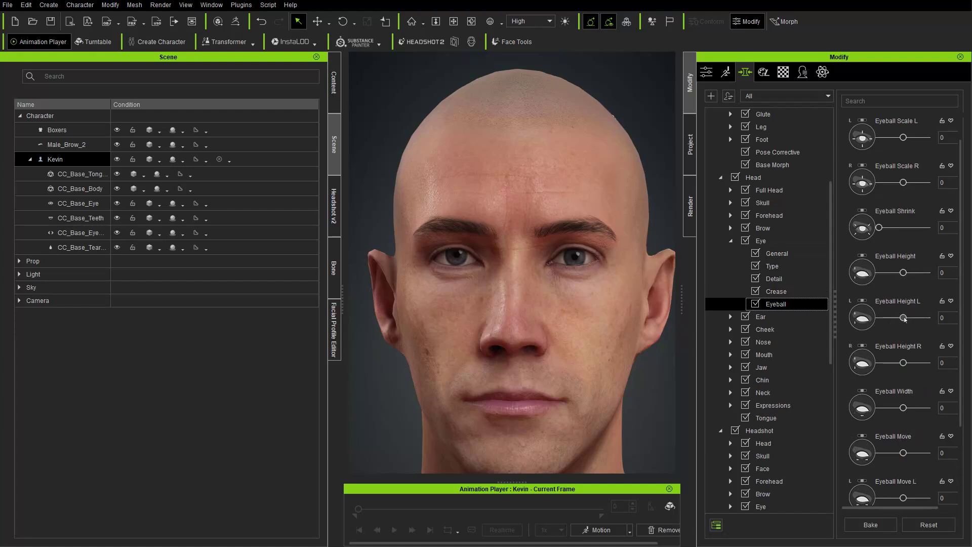
pyautogui.moveTo(904, 319); pyautogui.dragTo(909, 322)
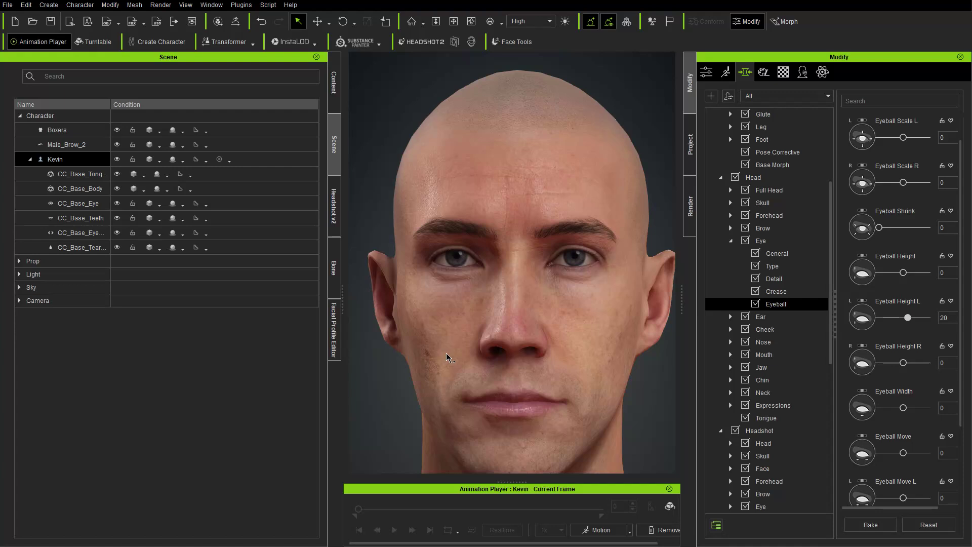
pyautogui.scroll(-5, 465, 300)
pyautogui.moveTo(470, 293); pyautogui.dragTo(647, 319, button='right')
pyautogui.scroll(4, 495, 239)
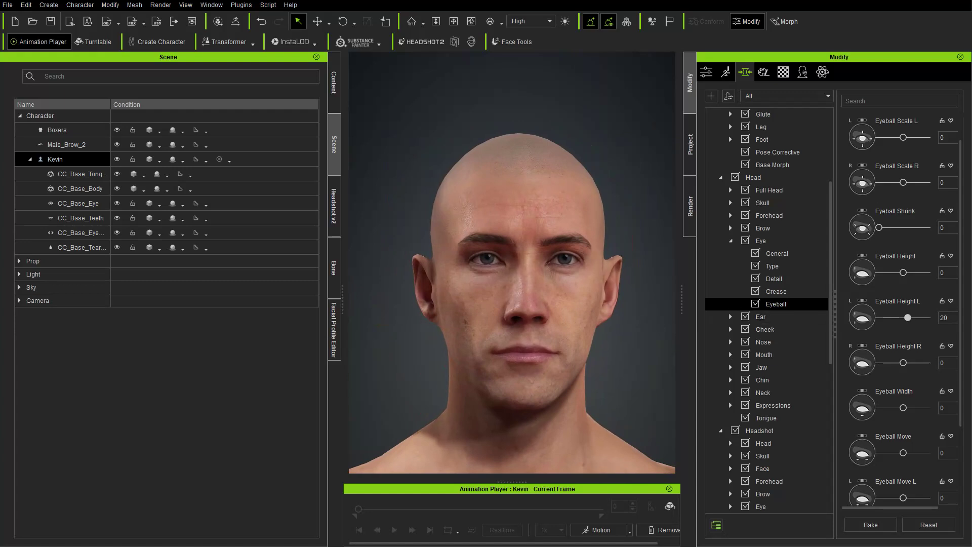
pyautogui.scroll(4, 805, 253)
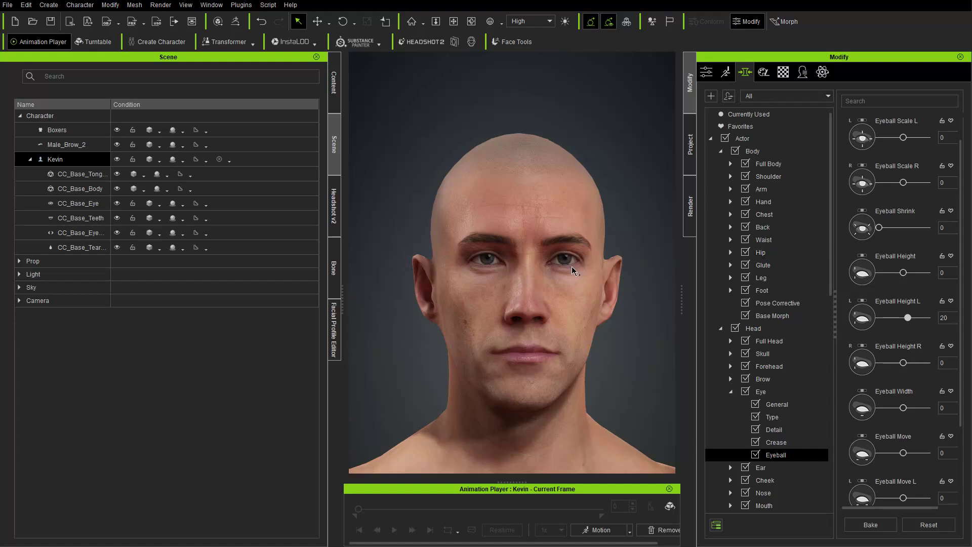
pyautogui.moveTo(577, 273); pyautogui.dragTo(537, 282, button='right')
pyautogui.scroll(2, 538, 282)
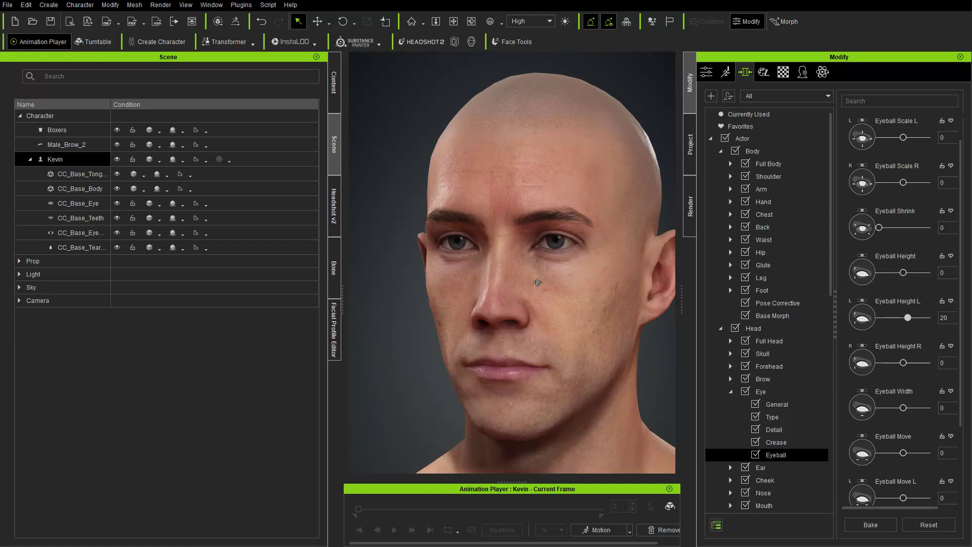
# - Switch to the browser and open the Base Mesh Projection Workflow page under Scan Model Workflows in the Face Tools manual
pyautogui.hotkey('alt', 'Tab')
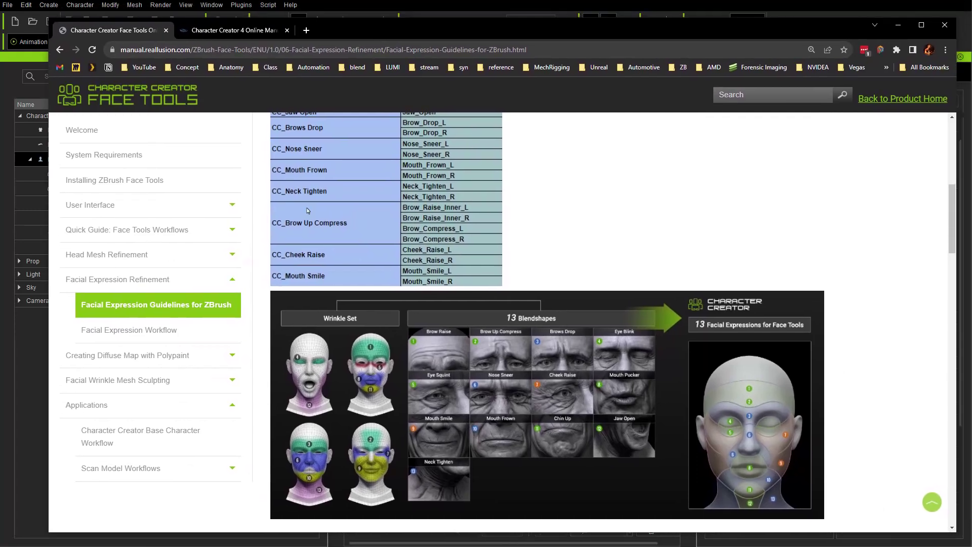
pyautogui.click(108, 475)
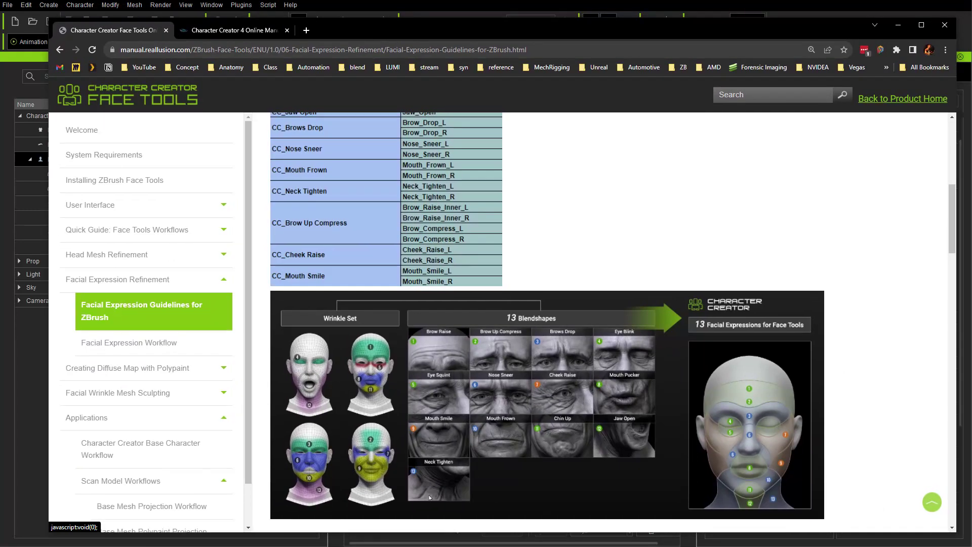
pyautogui.scroll(-2, 162, 428)
pyautogui.click(162, 427)
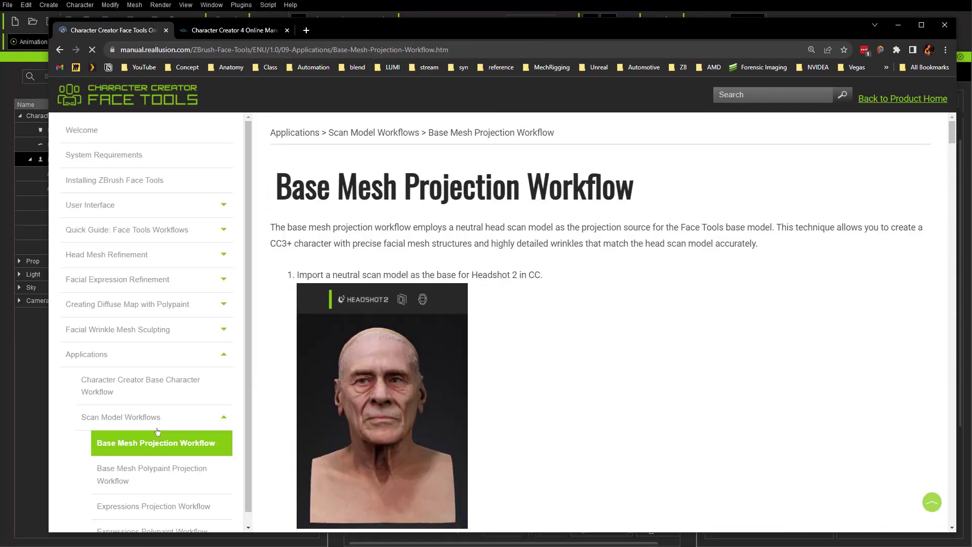
# - Skim the Base Mesh Projection Workflow page, then open and read through the Expressions Projection Workflow page
pyautogui.scroll(-20, 383, 375)
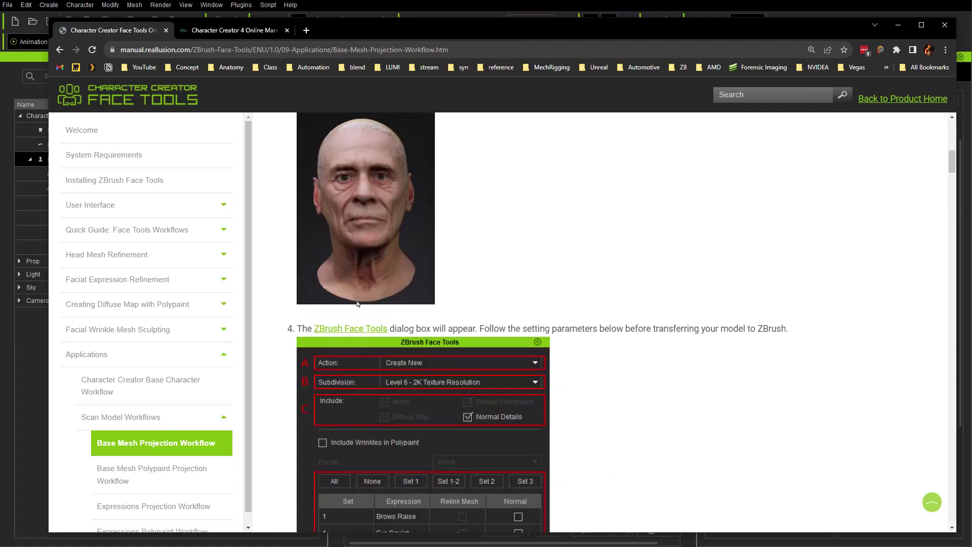
pyautogui.scroll(-20, 377, 277)
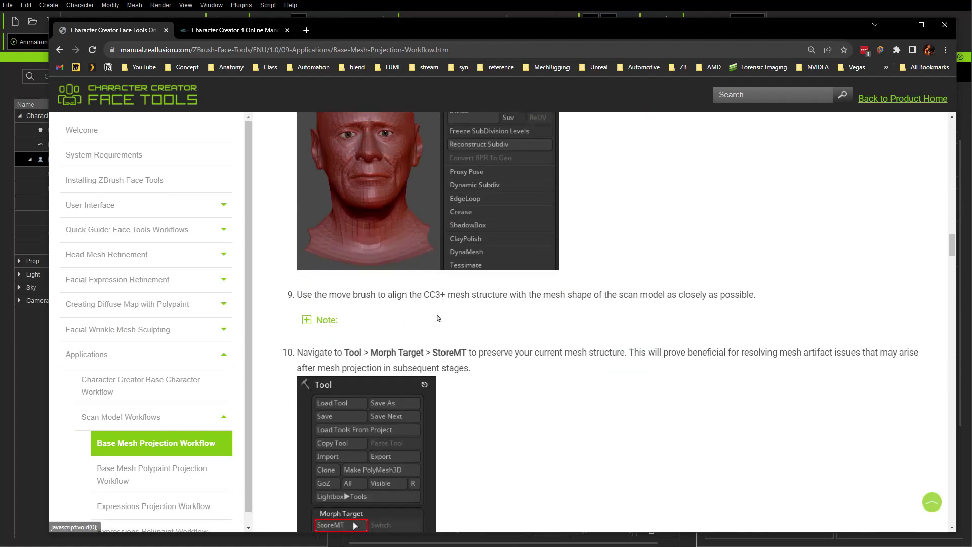
pyautogui.click(153, 506)
pyautogui.scroll(-15, 395, 334)
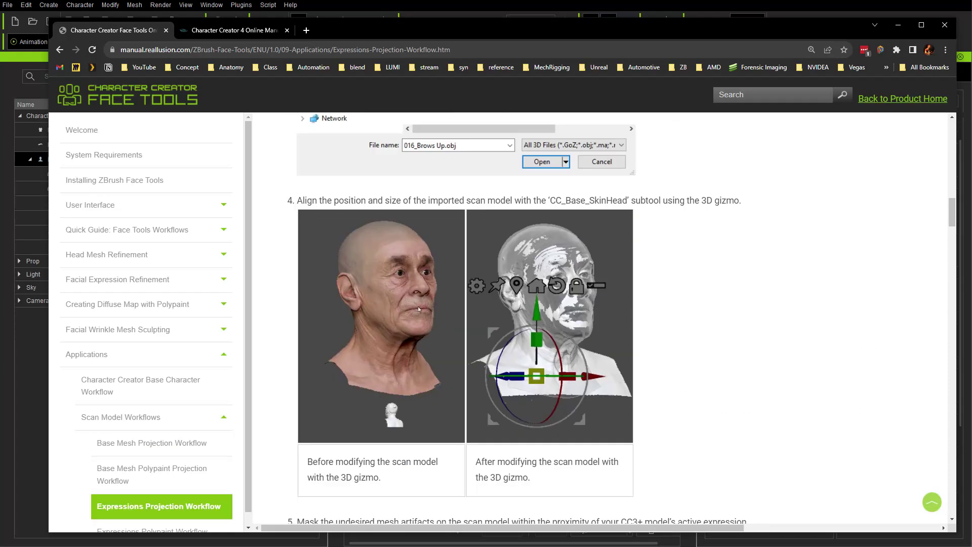
# - Open the Expressions Polypaint Workflow page and read through its texture map and masking instructions
pyautogui.click(152, 530)
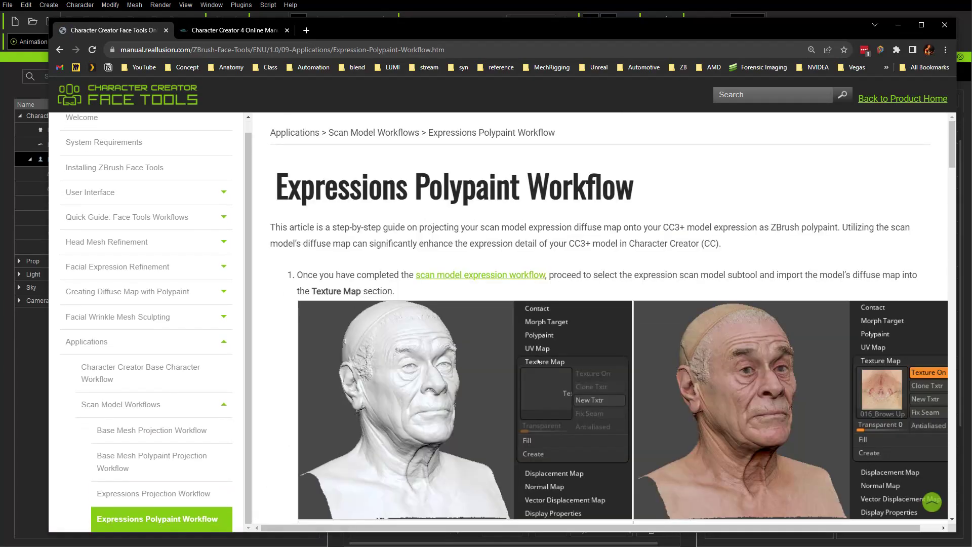
pyautogui.scroll(-2, 360, 400)
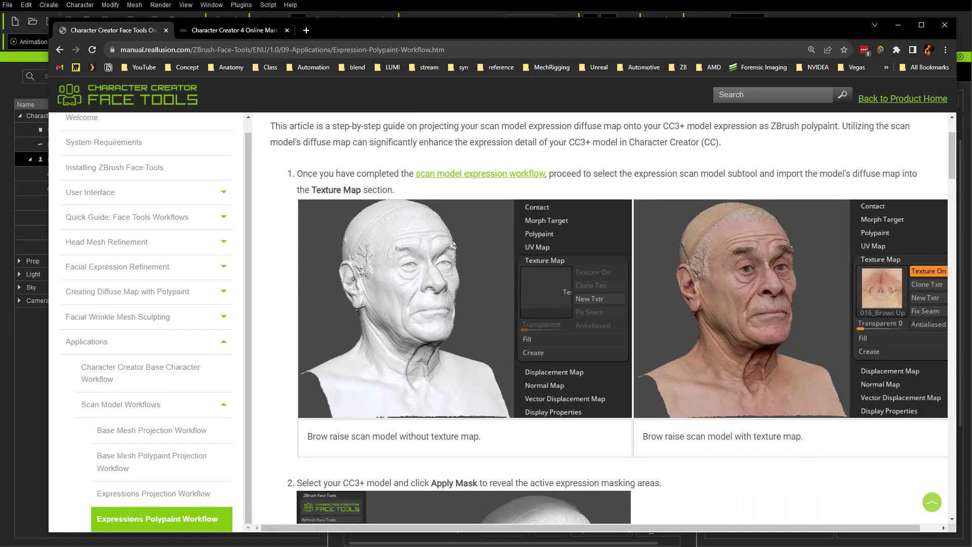
pyautogui.scroll(-7, 779, 261)
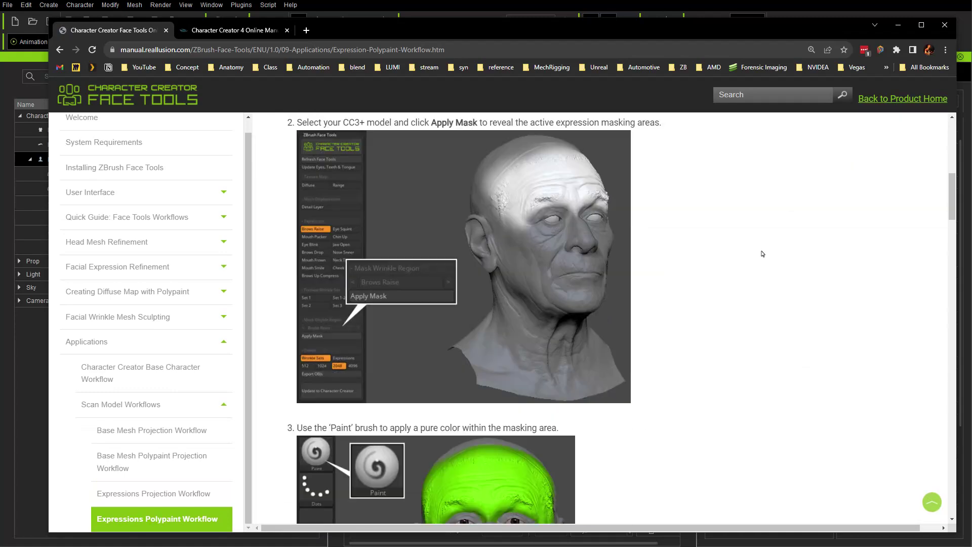
pyautogui.scroll(2, 761, 252)
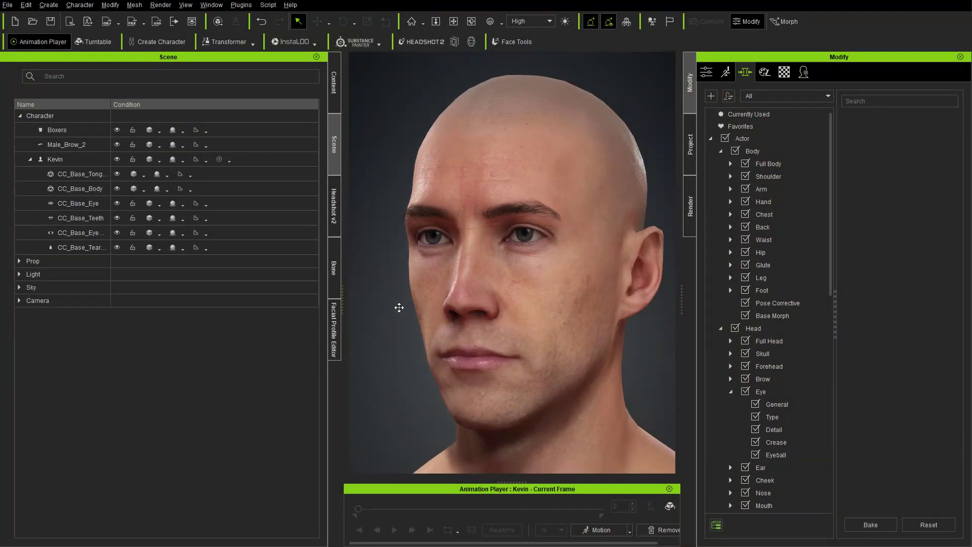
pyautogui.moveTo(569, 306); pyautogui.dragTo(467, 317, button='right')
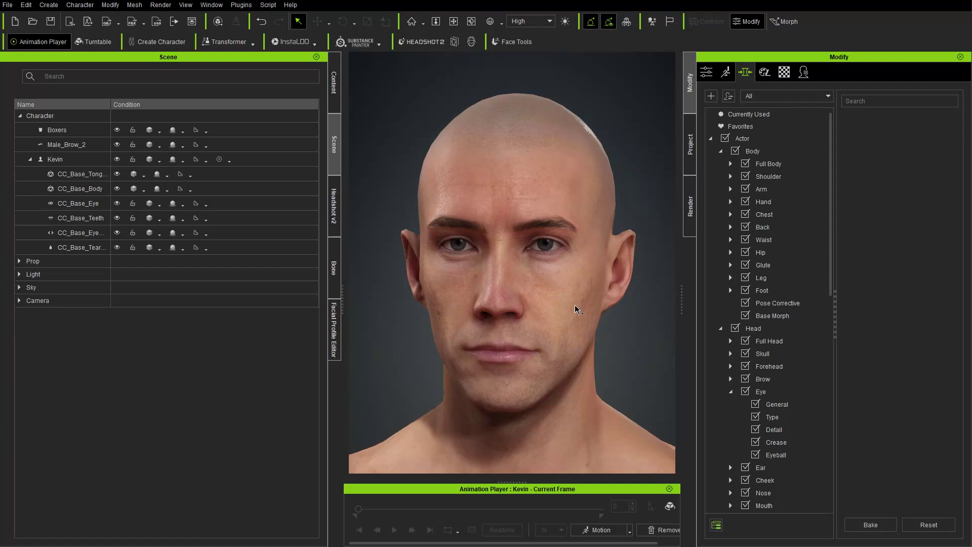
pyautogui.moveTo(615, 311); pyautogui.dragTo(635, 292, button='right')
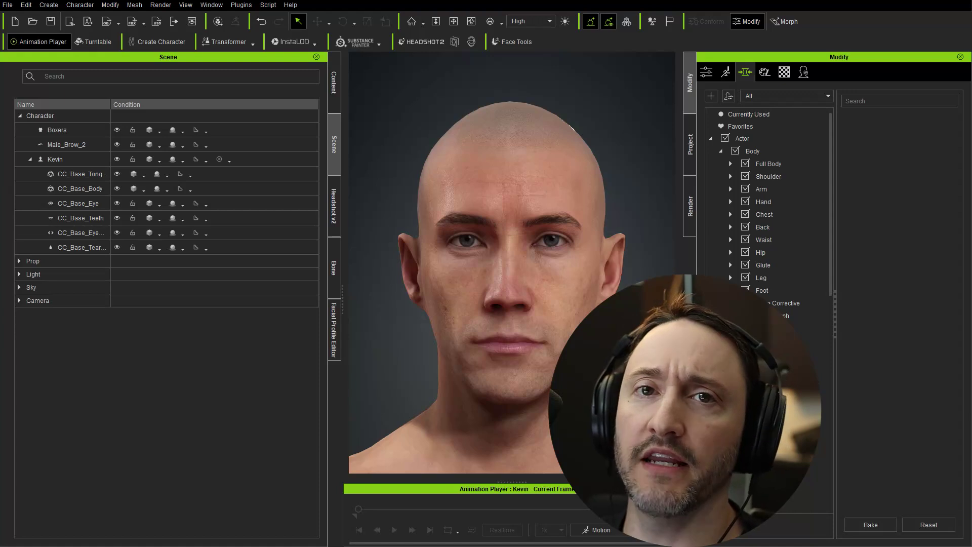
pyautogui.moveTo(456, 303); pyautogui.dragTo(567, 264, button='right')
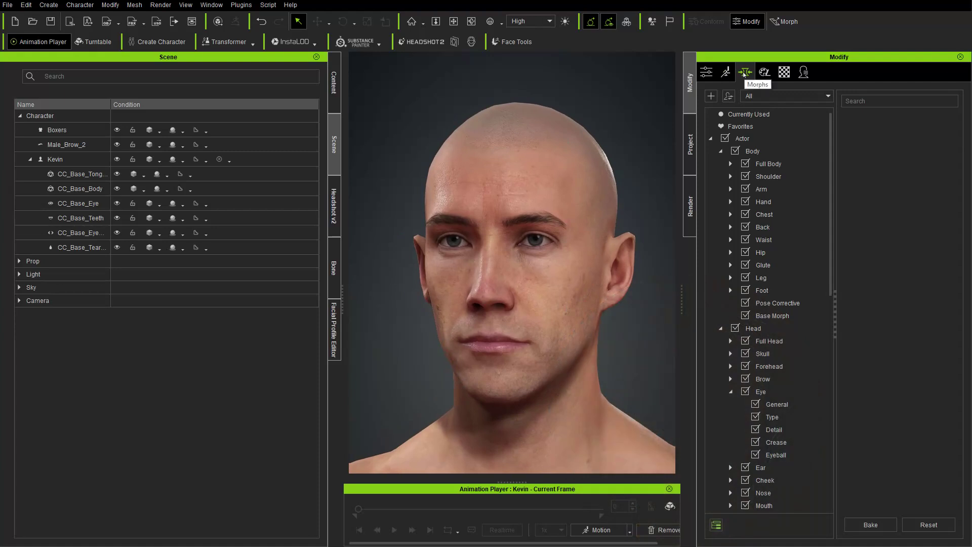
# - Show the Head category's morphs and filter them by "kevi"
pyautogui.scroll(-3, 754, 172)
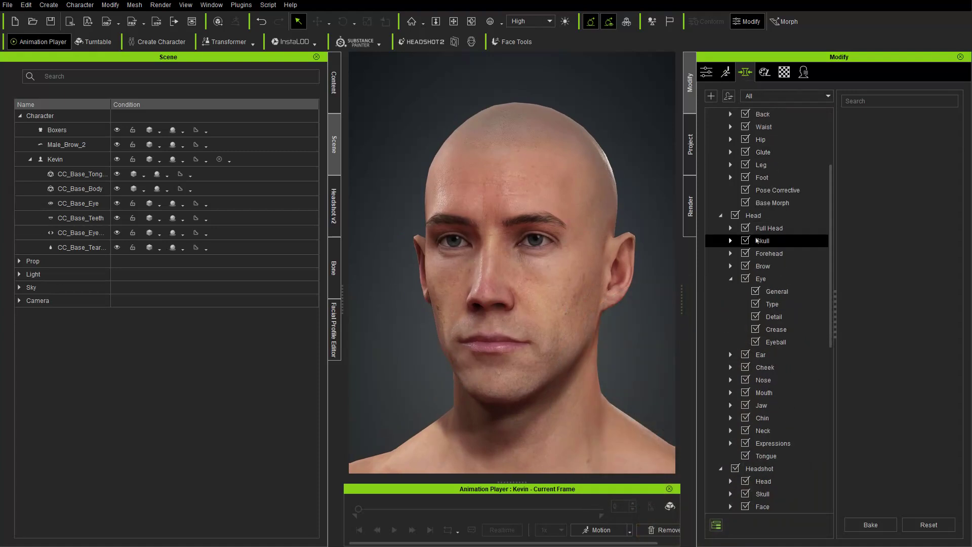
pyautogui.click(755, 216)
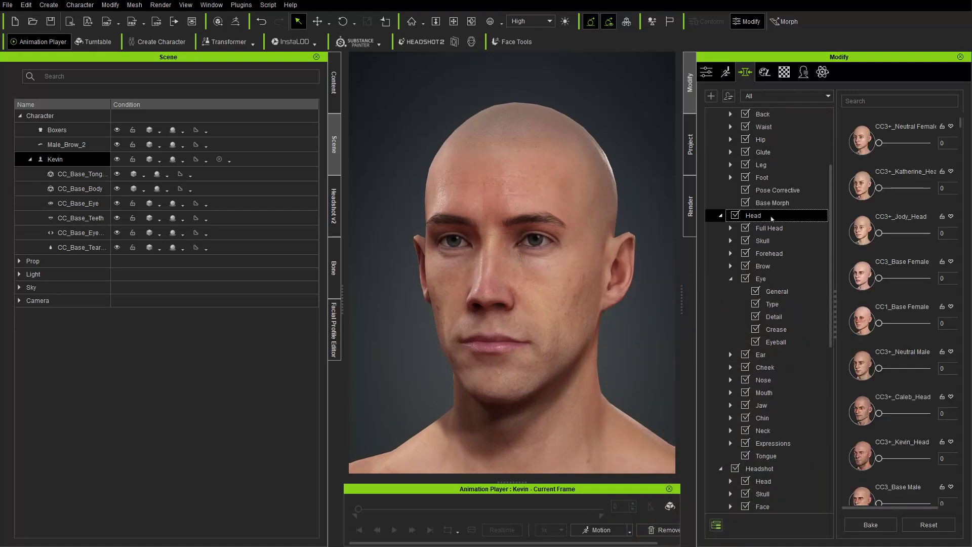
pyautogui.click(871, 101)
pyautogui.write('kevi')
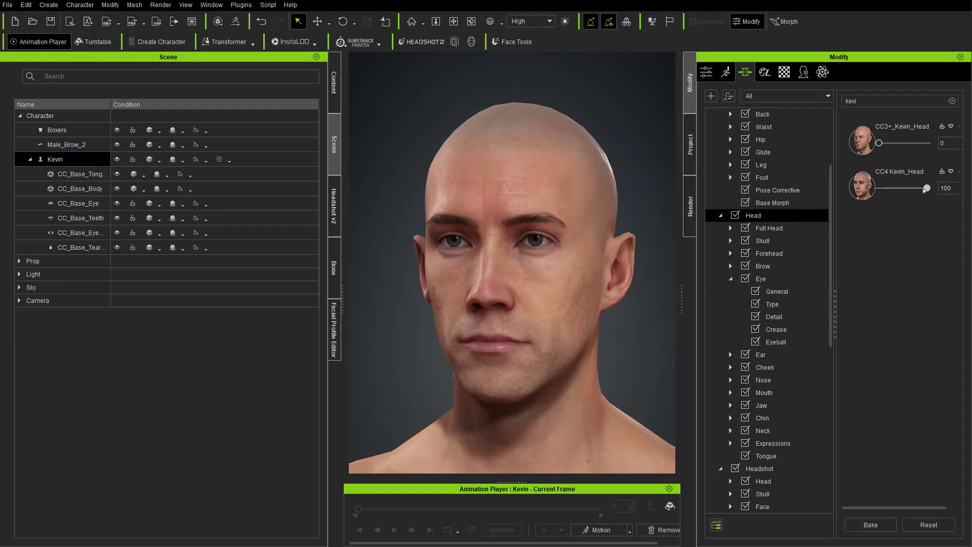
# - Compare Kevin's face with the CC4 Kevin_Head morph at 0 and at 100, ending back at 100
pyautogui.moveTo(926, 190); pyautogui.dragTo(942, 216)
pyautogui.hotkey('ctrl', 'z')
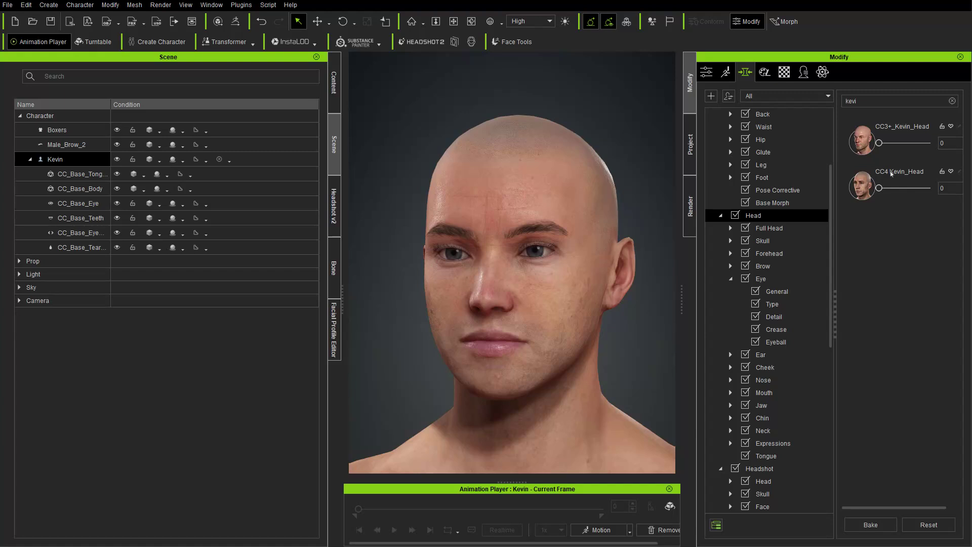
pyautogui.hotkey('ctrl', 'y')
pyautogui.hotkey('ctrl', 'z')
pyautogui.hotkey('ctrl', 'y')
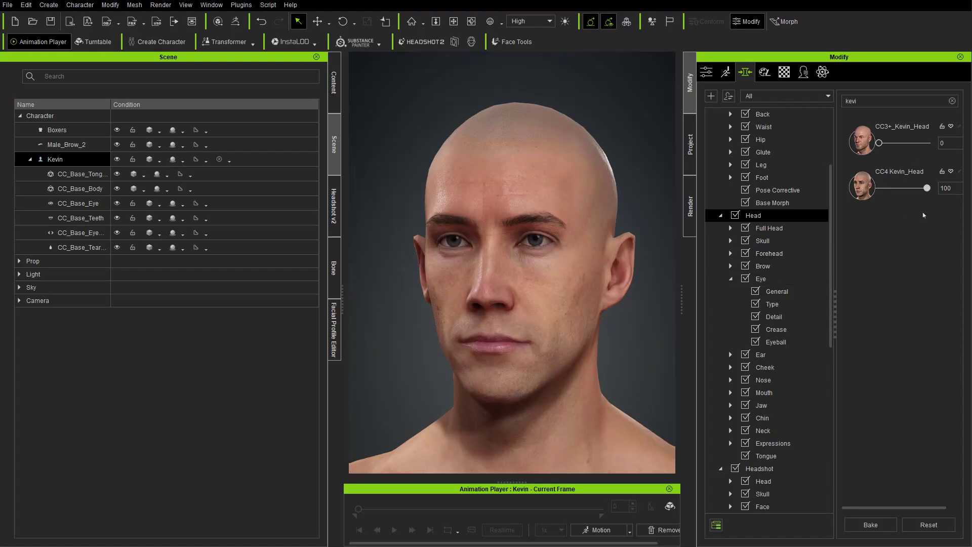
# - Clear the morph filter and look through the morphs in the head's Full Head category
pyautogui.click(769, 231)
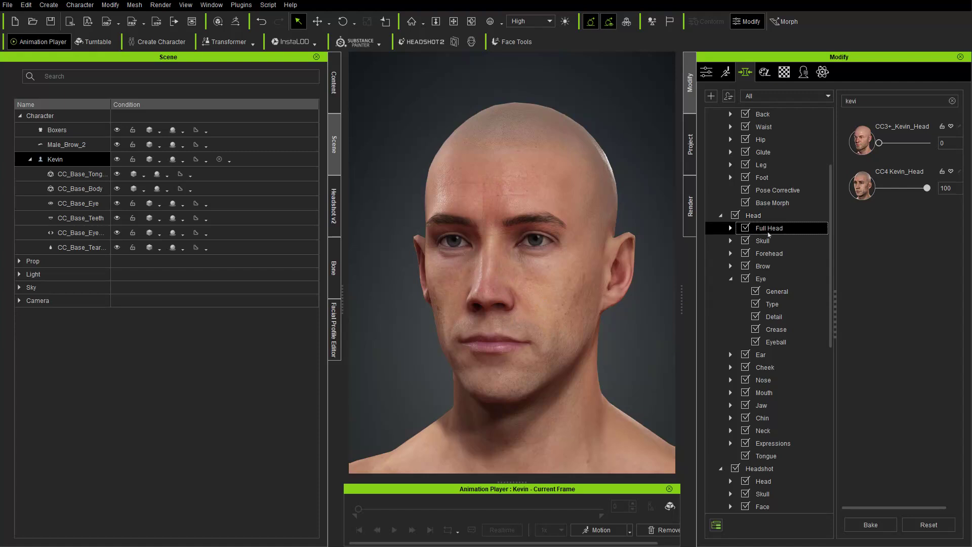
pyautogui.click(952, 101)
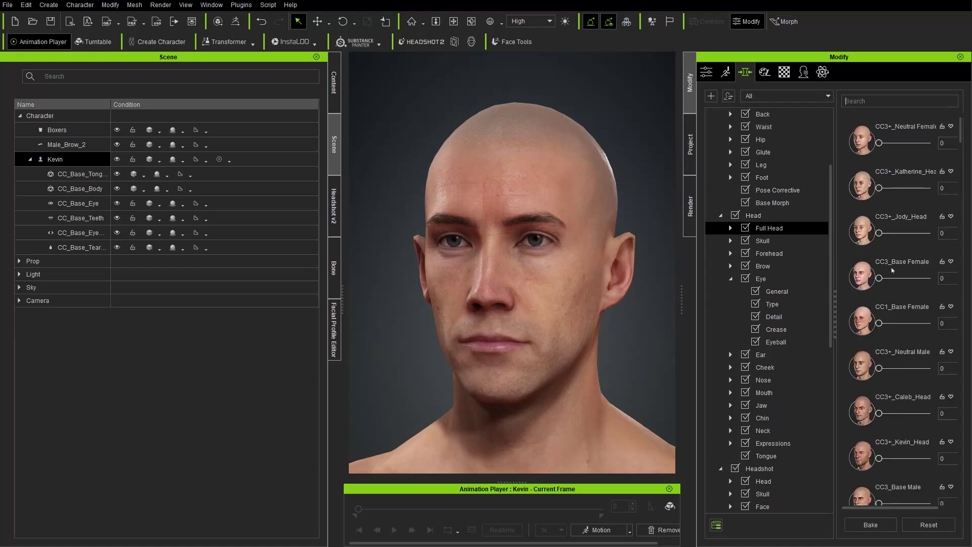
pyautogui.scroll(-10, 892, 271)
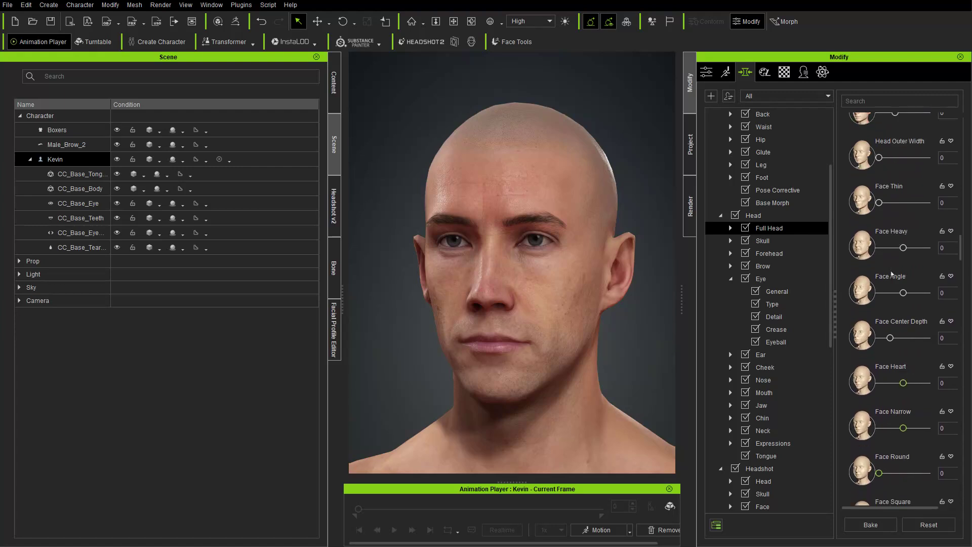
pyautogui.scroll(-15, 892, 273)
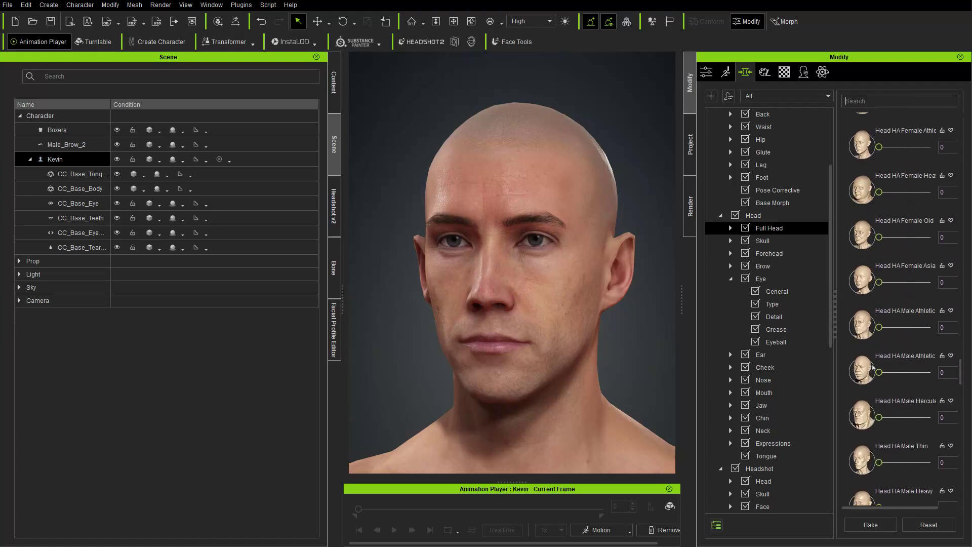
pyautogui.scroll(-3, 873, 367)
# - Show the Ultimate Morphs folder of the actor morphs in the content library
pyautogui.click(334, 82)
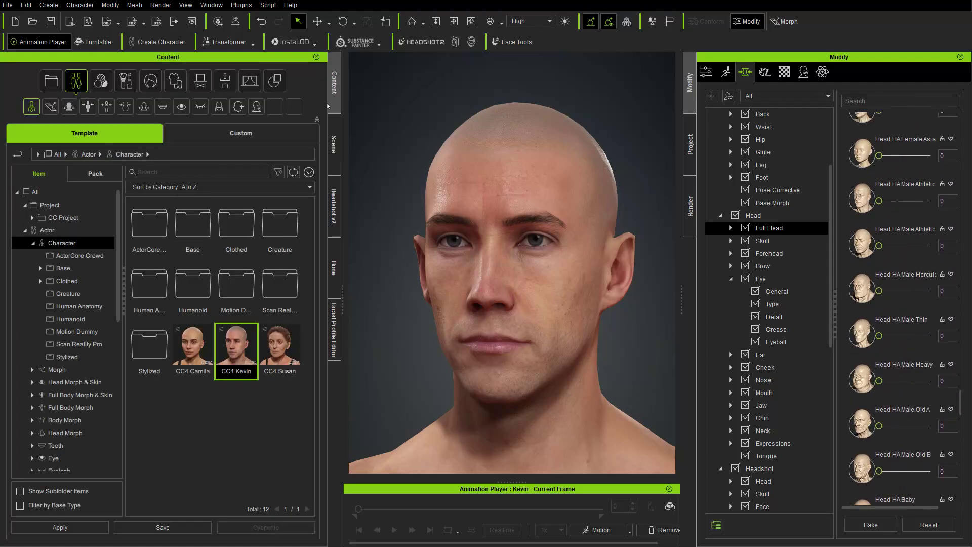
pyautogui.click(34, 246)
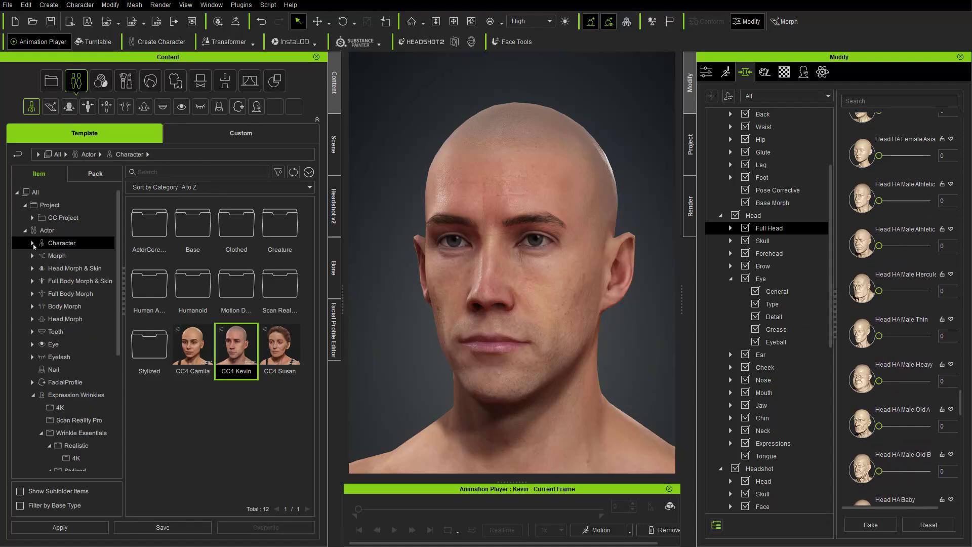
pyautogui.click(57, 256)
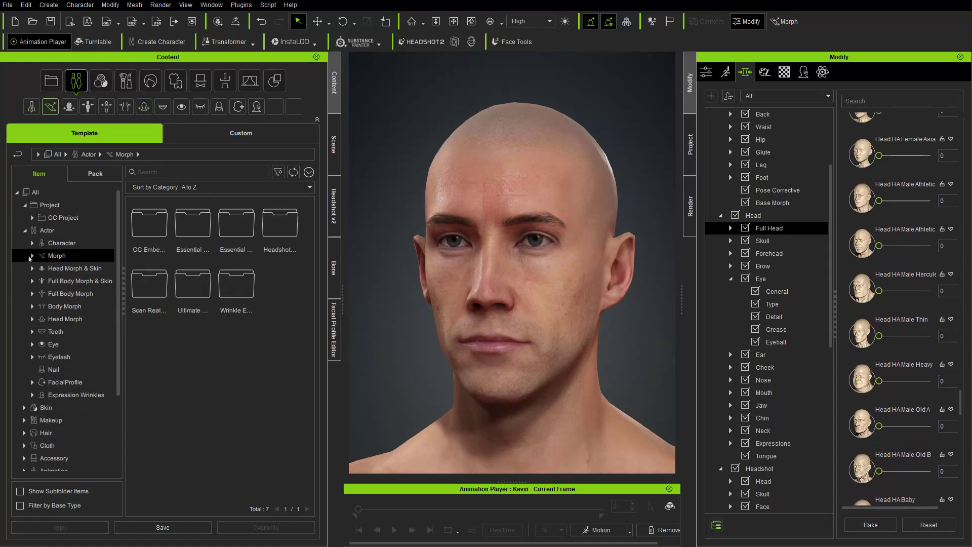
pyautogui.click(33, 256)
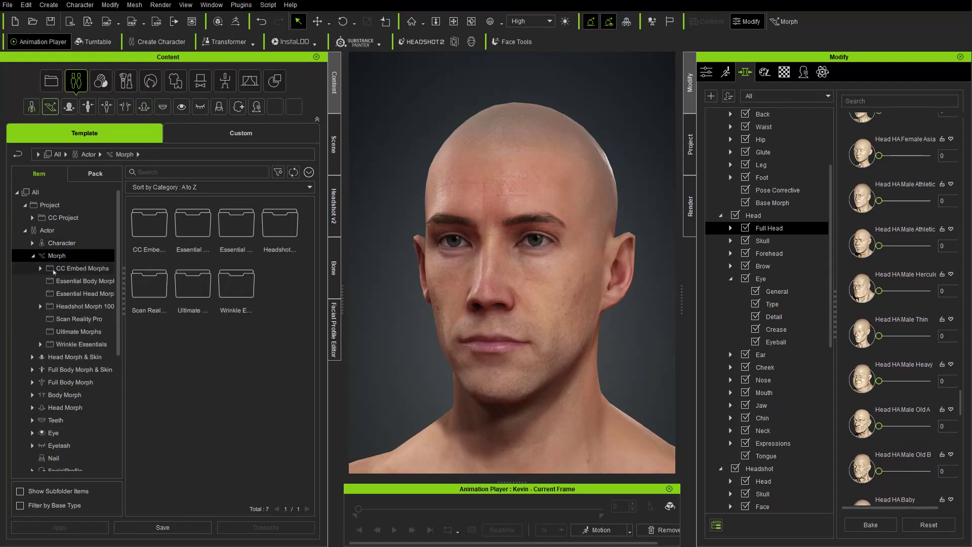
pyautogui.click(84, 334)
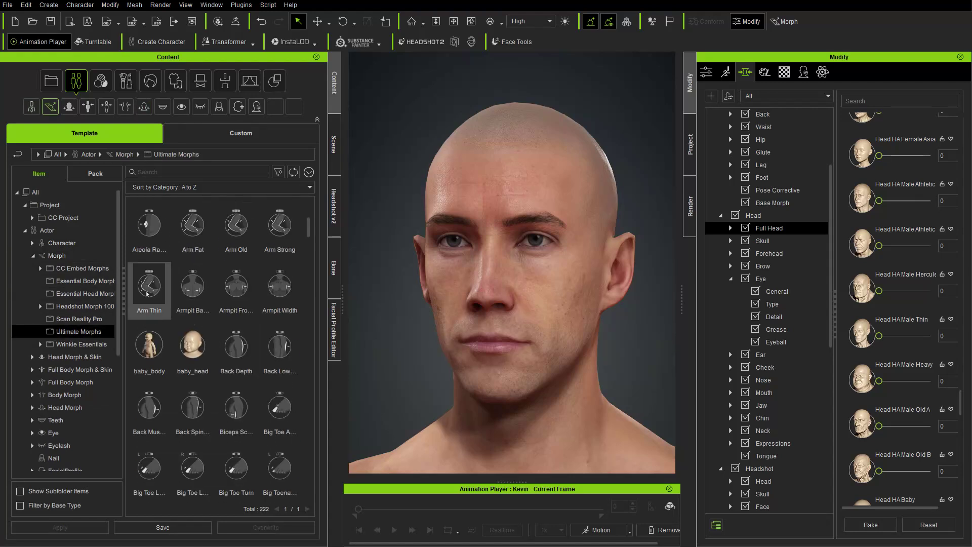
# - Set the Face Thin morph in the Full Head category to 60
pyautogui.scroll(-1, 913, 336)
pyautogui.scroll(2, 913, 336)
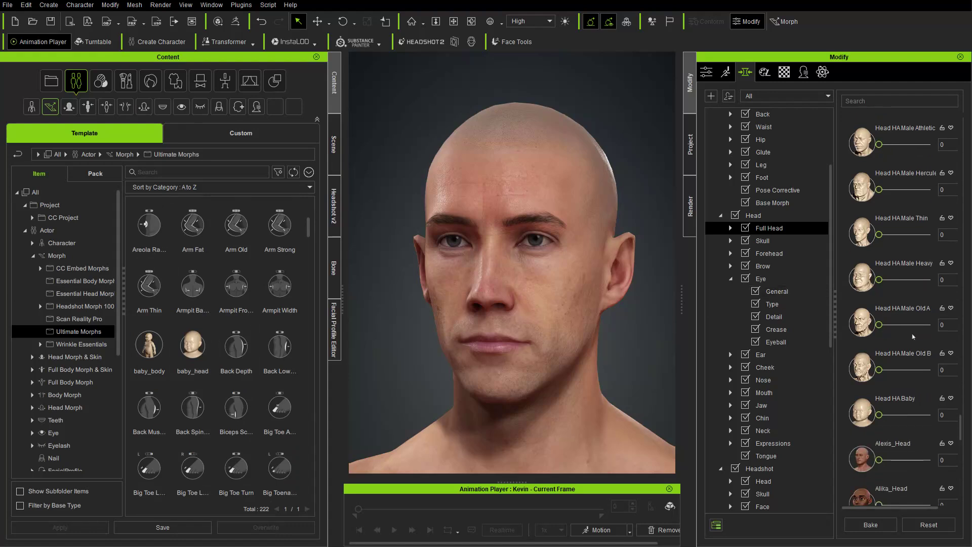
pyautogui.scroll(5, 913, 336)
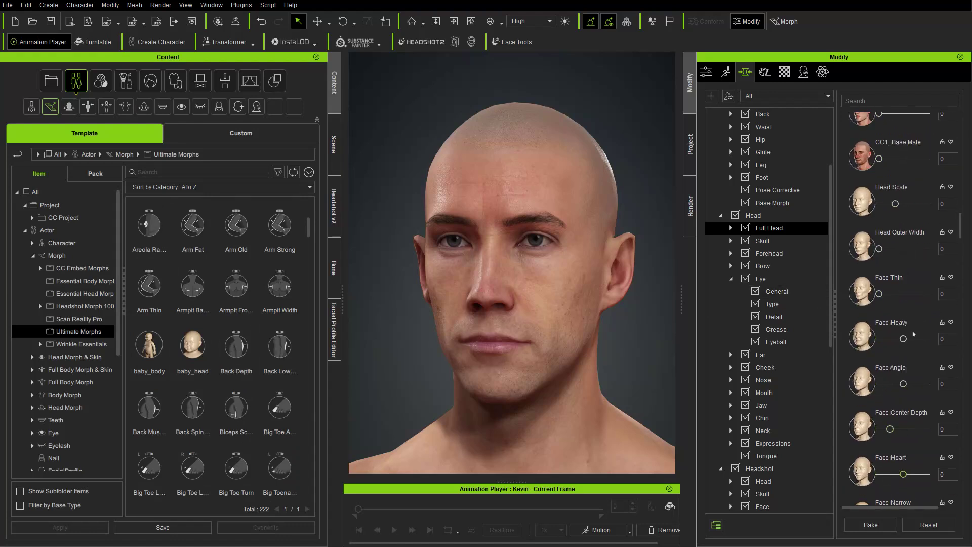
pyautogui.moveTo(879, 294); pyautogui.dragTo(901, 308)
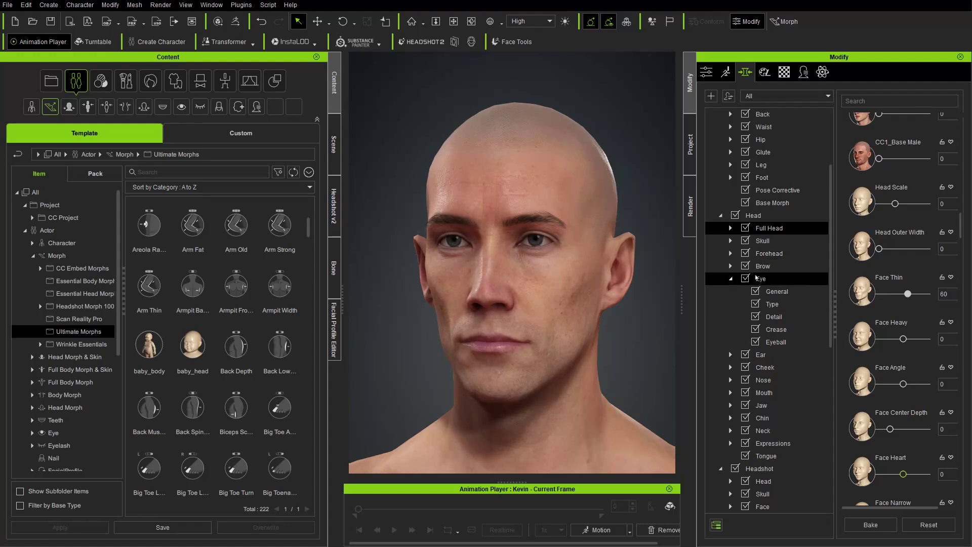
# - Set the Forehead Width morph in the head's Forehead category to 22
pyautogui.click(769, 253)
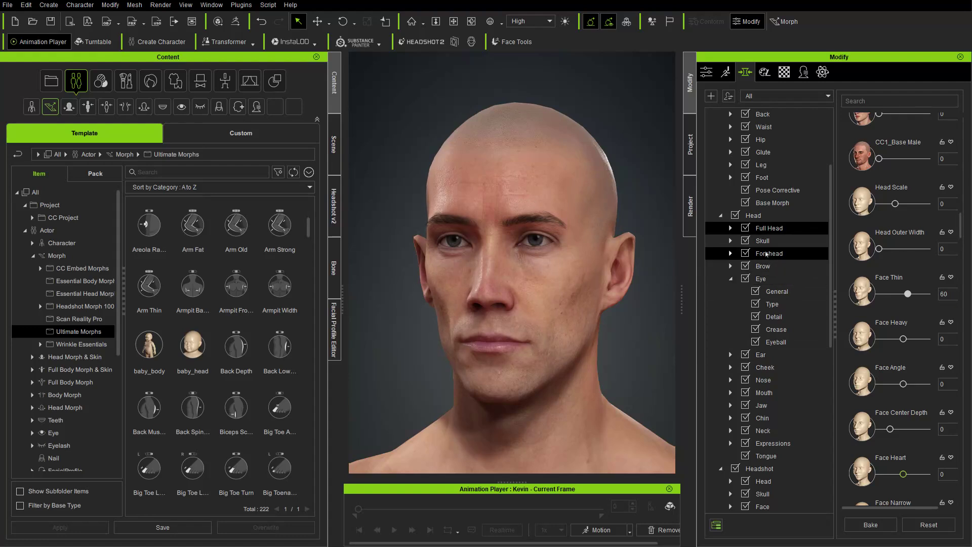
pyautogui.click(731, 253)
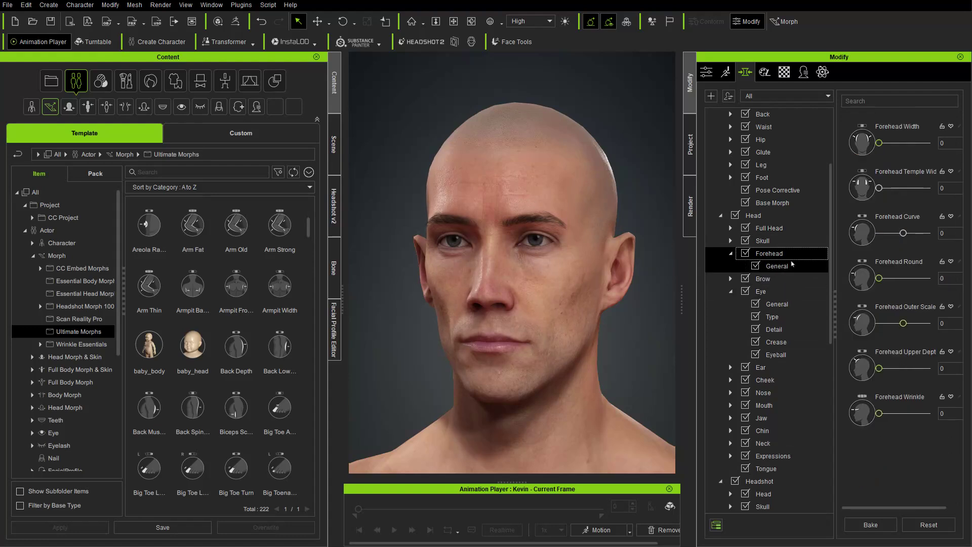
pyautogui.moveTo(879, 143); pyautogui.dragTo(925, 143)
pyautogui.click(881, 144)
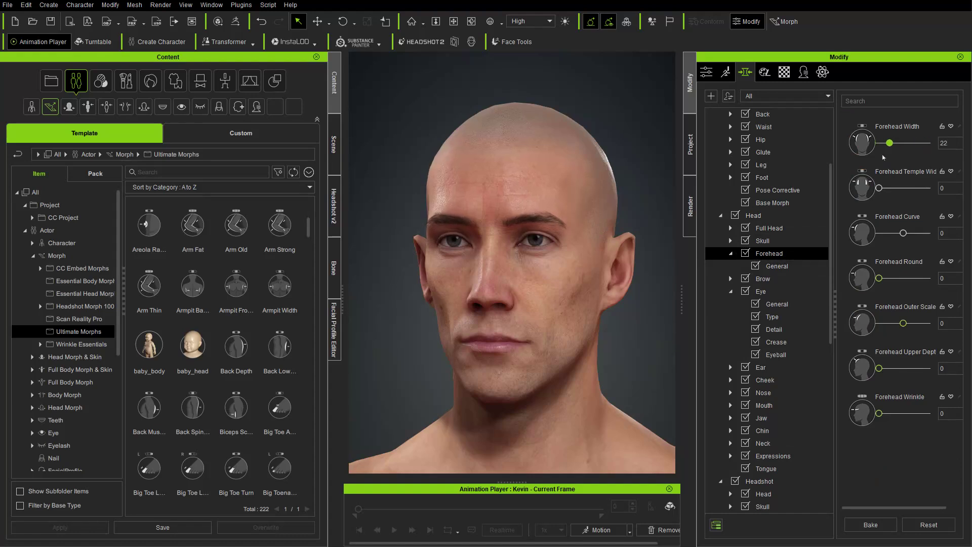
# - Set the Brow Depth morph in the head's Brow category to 33
pyautogui.click(763, 279)
pyautogui.click(731, 279)
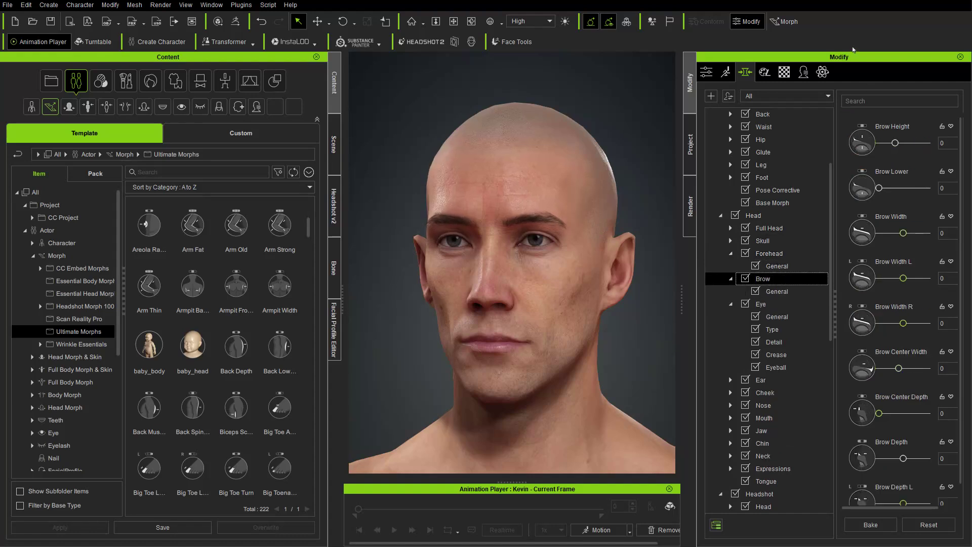
pyautogui.click(900, 100)
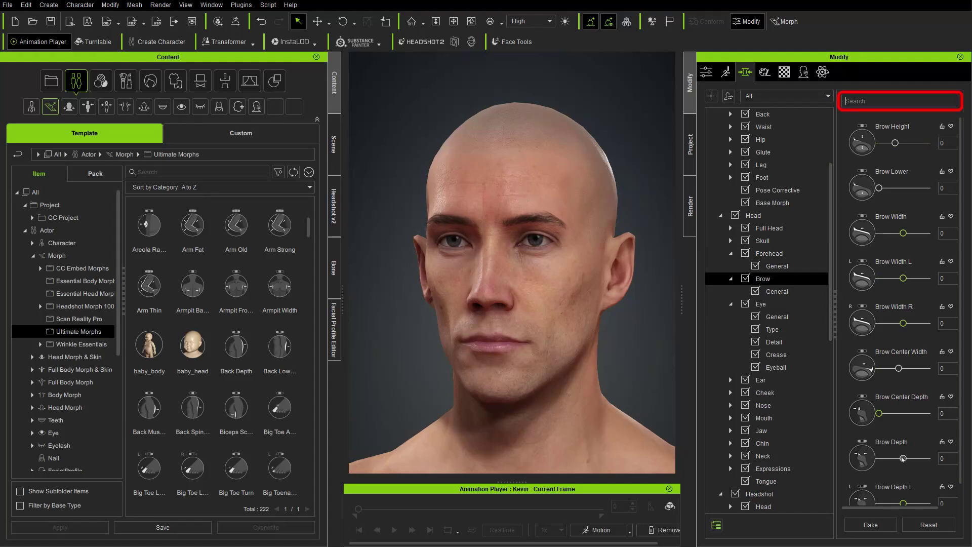
pyautogui.moveTo(903, 458)
pyautogui.mouseDown()
pyautogui.moveTo(927, 458)
pyautogui.moveTo(915, 459)
pyautogui.mouseUp()
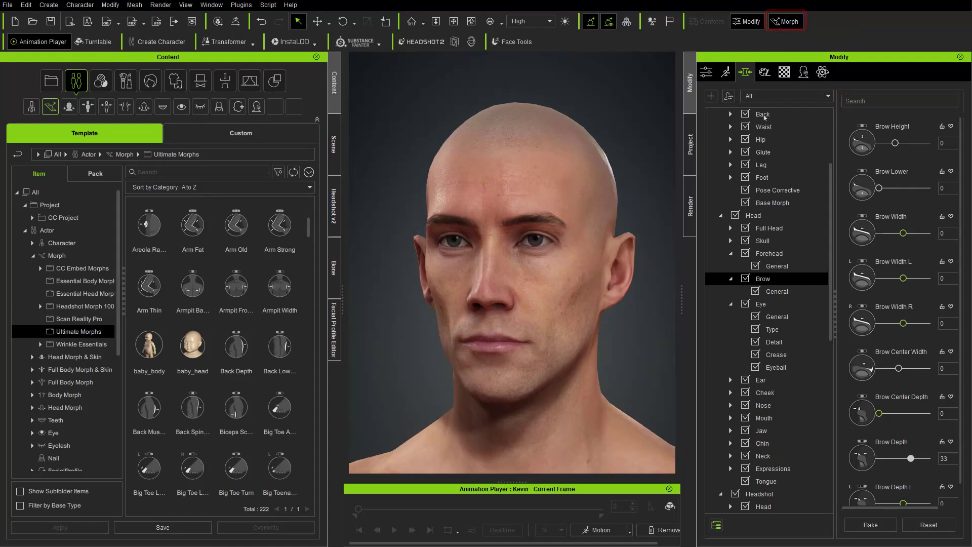
# - Shrink both ears with the Ear Scale morph in the head's Ear category, setting it to -35
pyautogui.moveTo(655, 266); pyautogui.dragTo(404, 280, button='right')
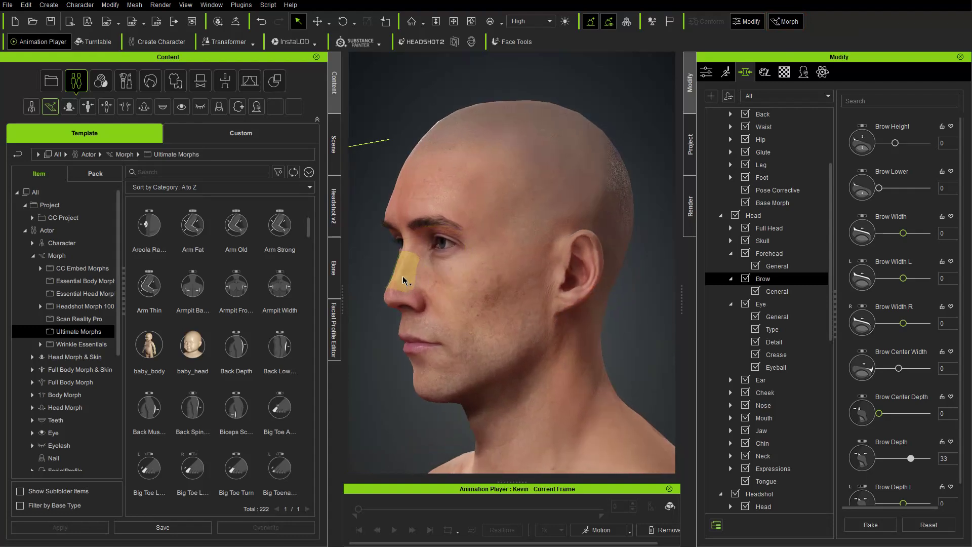
pyautogui.moveTo(575, 260); pyautogui.dragTo(629, 274, button='right')
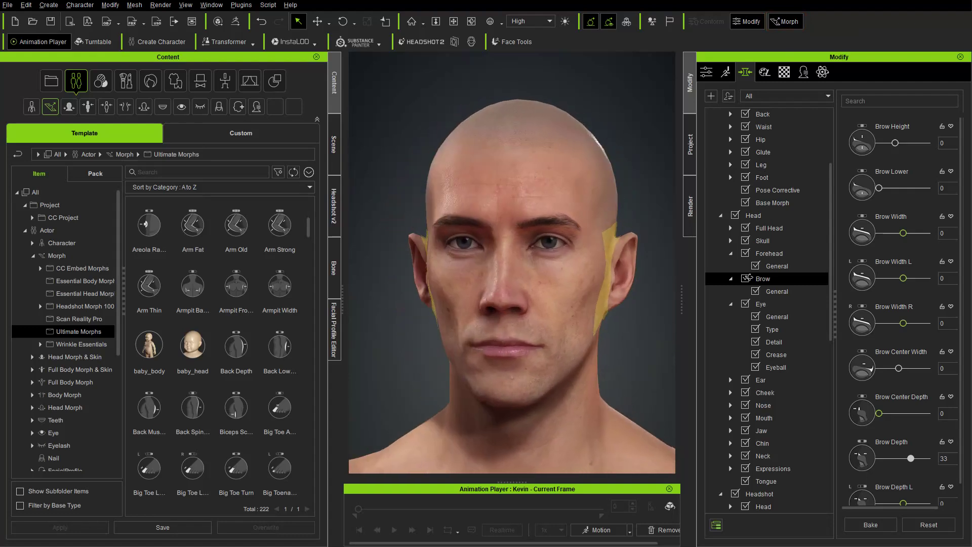
pyautogui.click(632, 264)
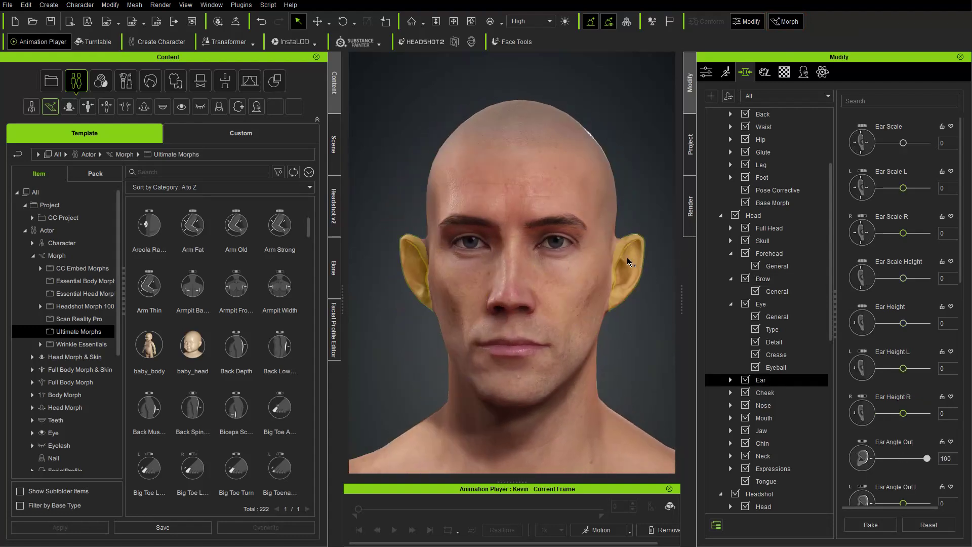
pyautogui.moveTo(626, 257)
pyautogui.mouseDown()
pyautogui.moveTo(582, 251)
pyautogui.moveTo(622, 256)
pyautogui.moveTo(613, 266)
pyautogui.moveTo(631, 188)
pyautogui.moveTo(633, 270)
pyautogui.moveTo(639, 248)
pyautogui.mouseUp()
pyautogui.hotkey('ctrl', 'z')
# - Set the Nose Height morph in the head's Nose category to 17
pyautogui.moveTo(639, 295); pyautogui.dragTo(455, 283, button='right')
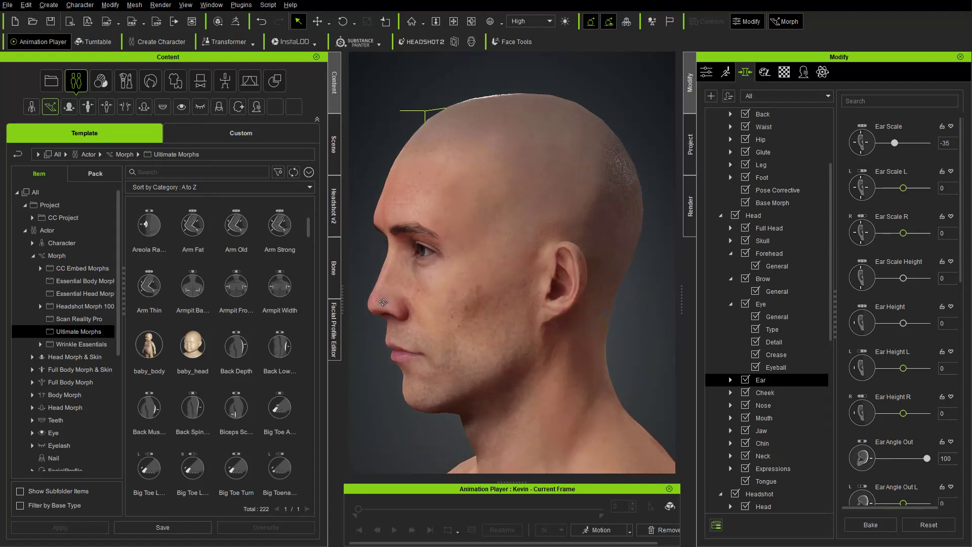
pyautogui.click(386, 271)
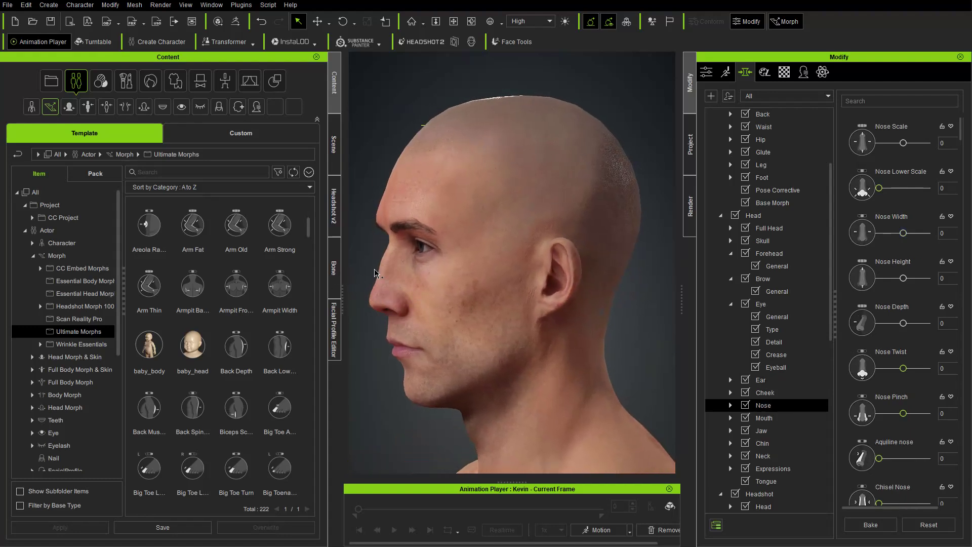
pyautogui.moveTo(386, 271); pyautogui.dragTo(375, 337)
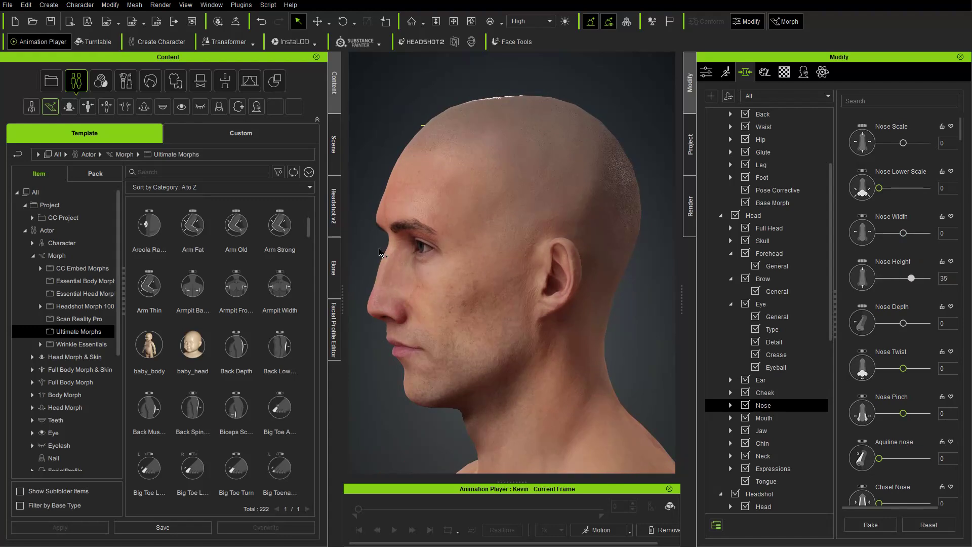
pyautogui.moveTo(379, 252)
pyautogui.mouseDown()
pyautogui.moveTo(375, 280)
pyautogui.moveTo(380, 258)
pyautogui.mouseUp()
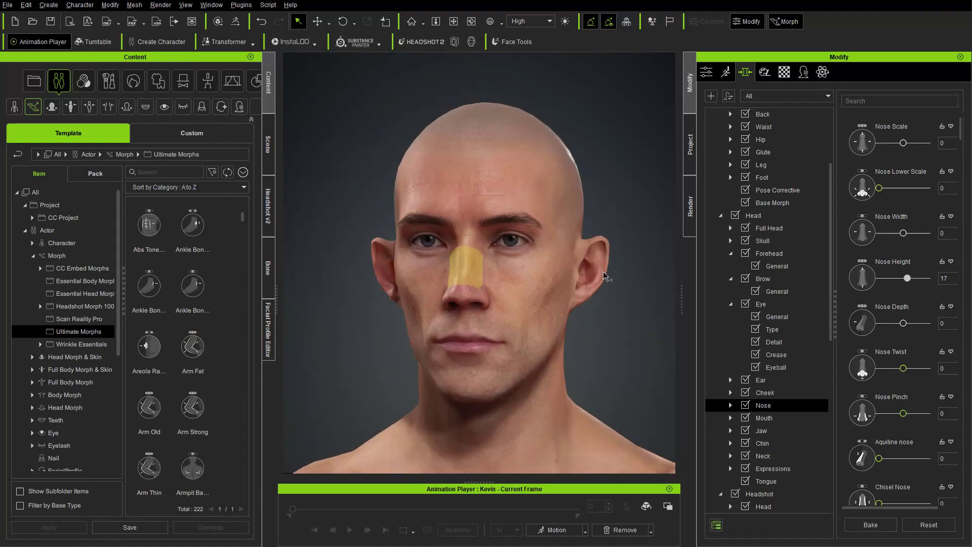
# - Set the Ear Scale morph to -14 and the Ear Elf morph to 100 in the head's Ear category
pyautogui.click(602, 271)
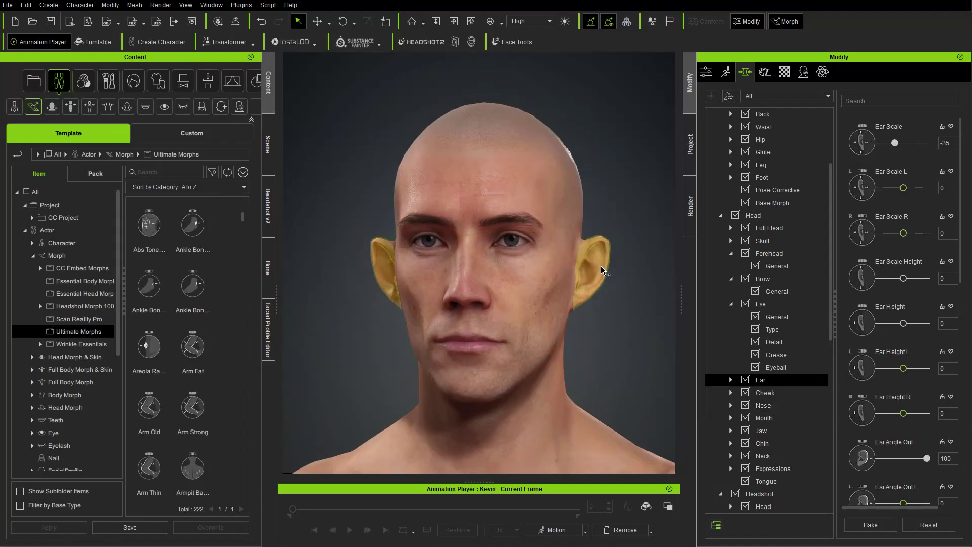
pyautogui.moveTo(602, 271); pyautogui.dragTo(607, 259)
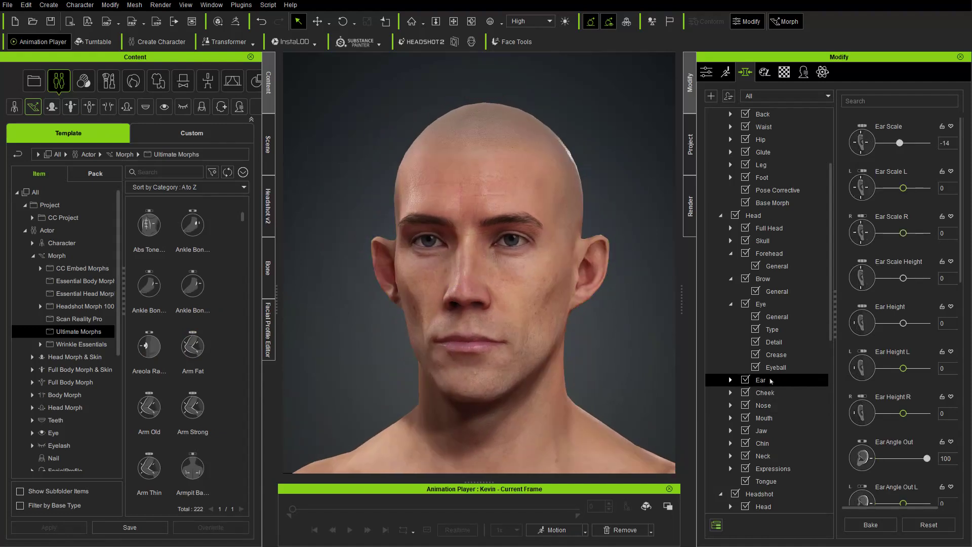
pyautogui.scroll(-5, 877, 382)
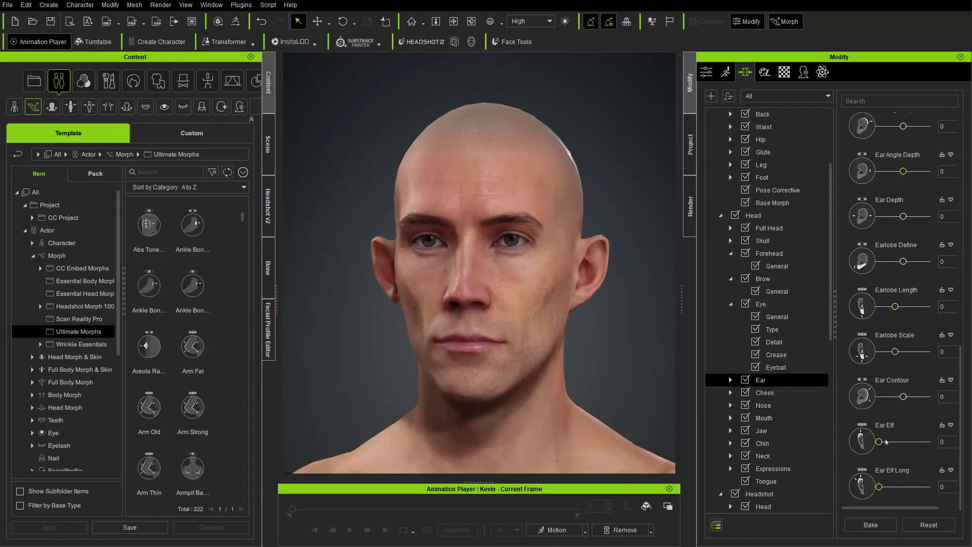
pyautogui.moveTo(915, 444); pyautogui.dragTo(929, 442)
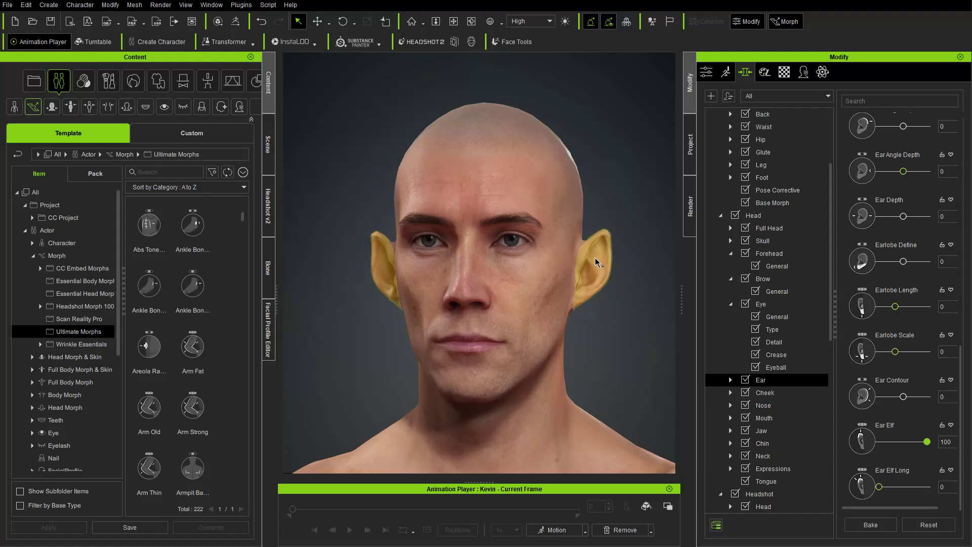
# - Set the Cheek Bone Scale morph in the Cheek category to 24 and pull the mouth slightly forward in profile
pyautogui.moveTo(575, 318); pyautogui.dragTo(607, 304, button='right')
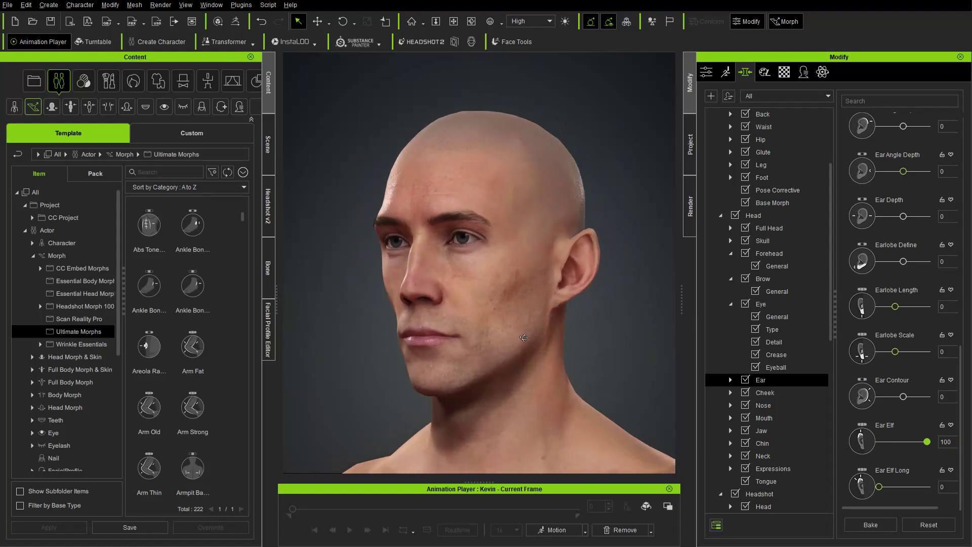
pyautogui.moveTo(539, 284)
pyautogui.mouseDown()
pyautogui.moveTo(564, 284)
pyautogui.moveTo(541, 286)
pyautogui.mouseUp()
pyautogui.moveTo(546, 285); pyautogui.dragTo(615, 332, button='right')
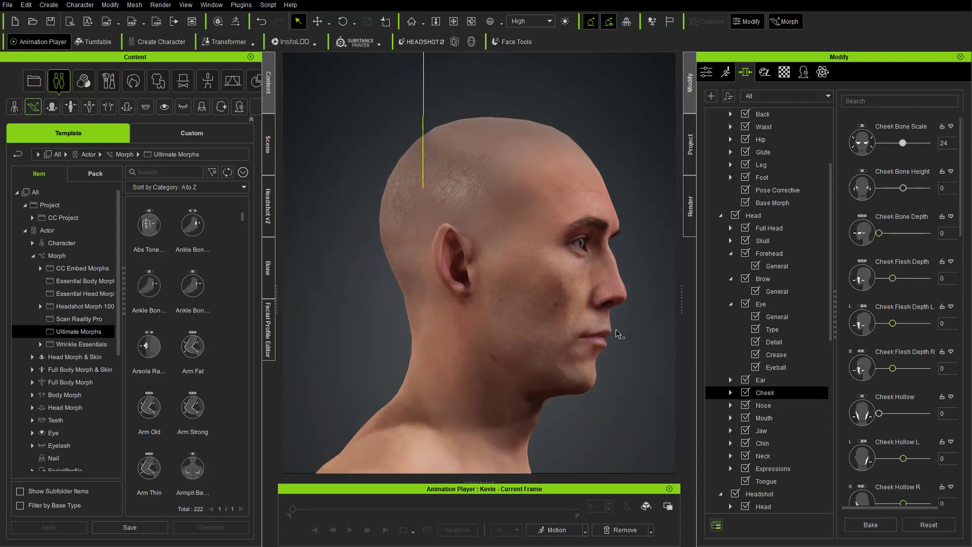
pyautogui.moveTo(597, 331); pyautogui.dragTo(614, 333)
# - Pull the cheek area downward freehand on the head and show the morphs of the Eye category
pyautogui.moveTo(614, 332); pyautogui.dragTo(547, 304, button='right')
pyautogui.moveTo(547, 304); pyautogui.dragTo(559, 353)
pyautogui.moveTo(559, 353); pyautogui.dragTo(744, 334, button='right')
pyautogui.click(577, 242)
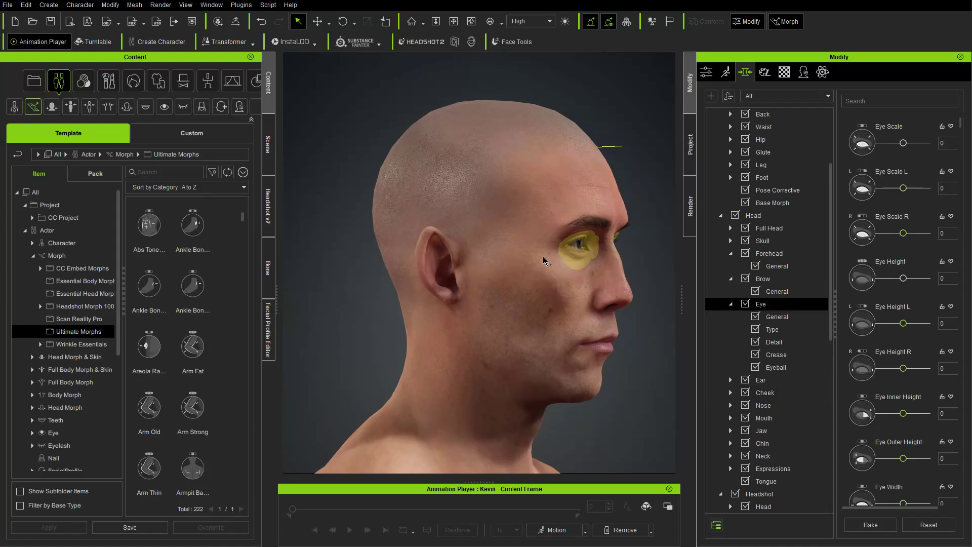
pyautogui.click(511, 257)
pyautogui.moveTo(511, 258); pyautogui.dragTo(628, 283, button='right')
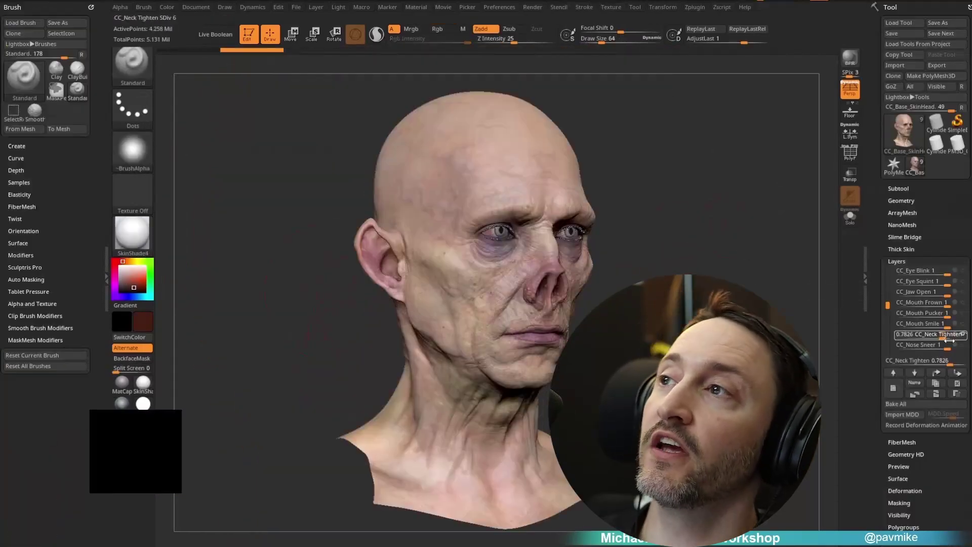
# - Preview the CC_Neck Tighten layer of the creature head in ZBrush and the D3_Angry facial expression in Character Creator
pyautogui.moveTo(950, 340); pyautogui.dragTo(954, 347)
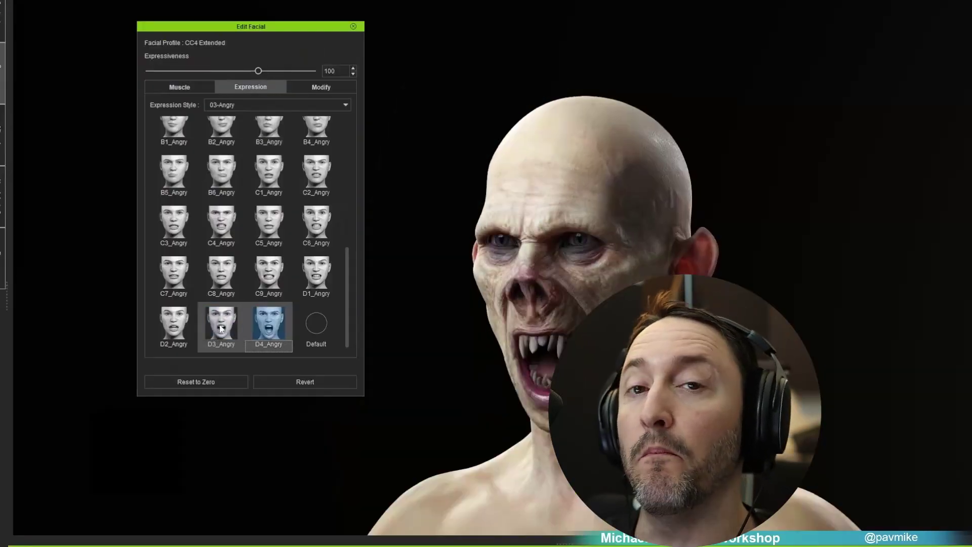
pyautogui.click(221, 327)
pyautogui.click(228, 191)
pyautogui.click(179, 87)
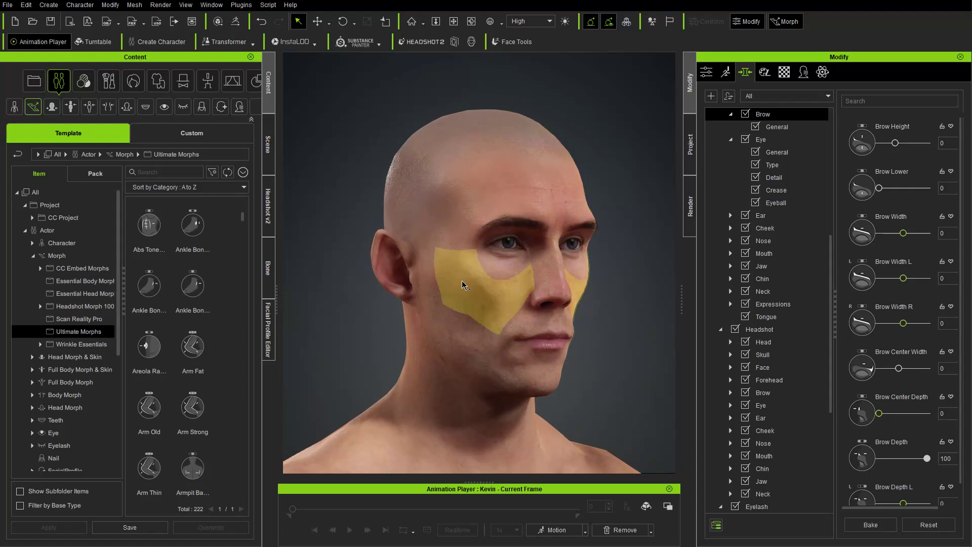
# - Examine the morphed head up close and from the front, and show its Skin appearance settings
pyautogui.scroll(5, 523, 237)
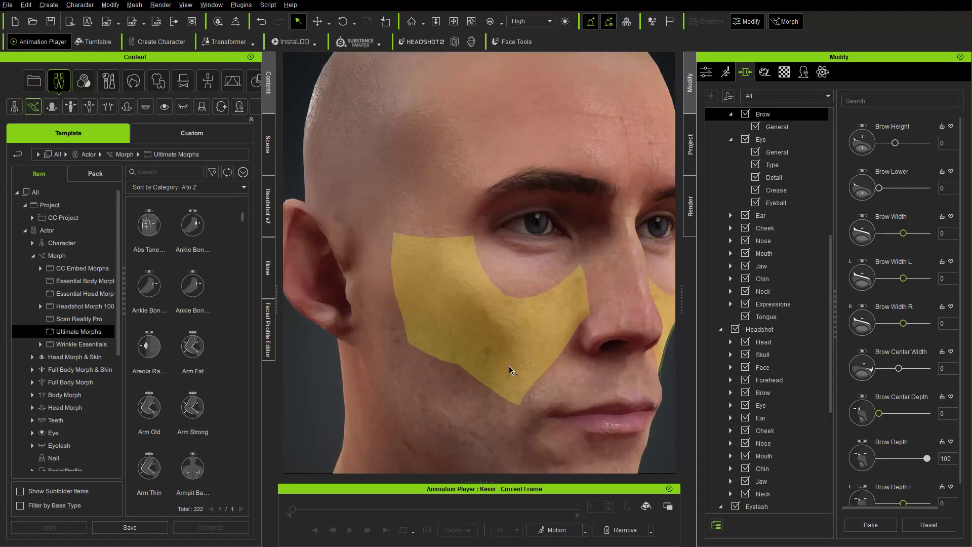
pyautogui.scroll(-4, 451, 368)
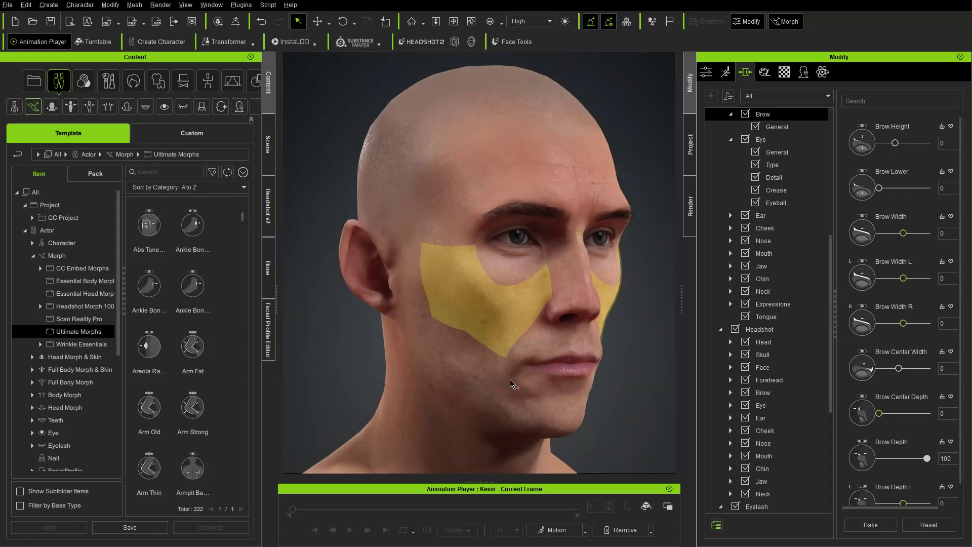
pyautogui.click(765, 72)
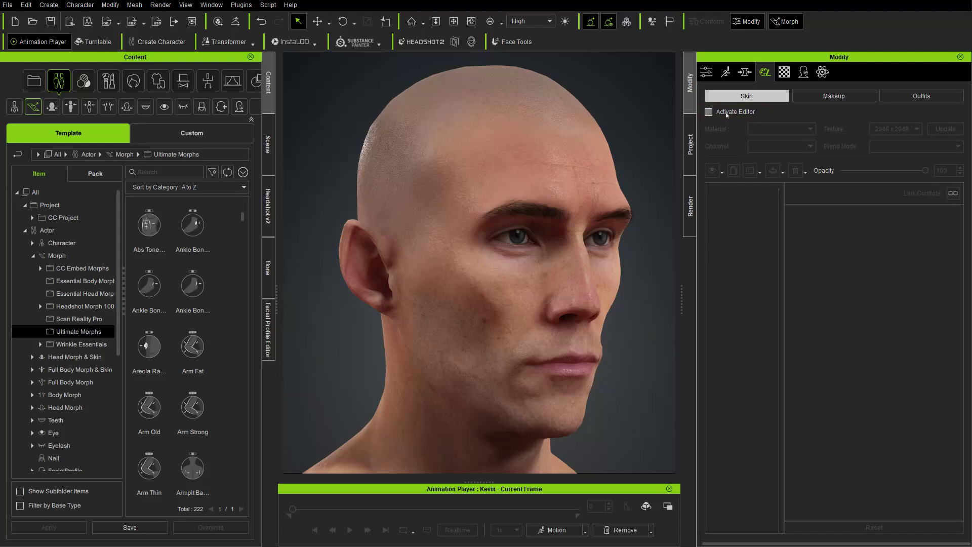
pyautogui.moveTo(501, 207)
pyautogui.mouseDown(button='right')
pyautogui.moveTo(456, 212)
pyautogui.moveTo(506, 212)
pyautogui.mouseUp(button='right')
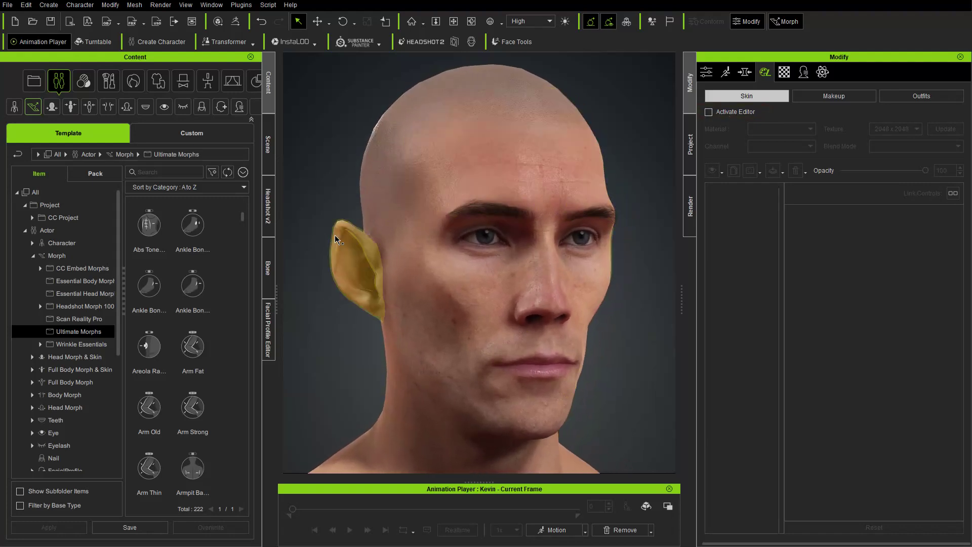
pyautogui.moveTo(561, 299); pyautogui.dragTo(612, 318, button='right')
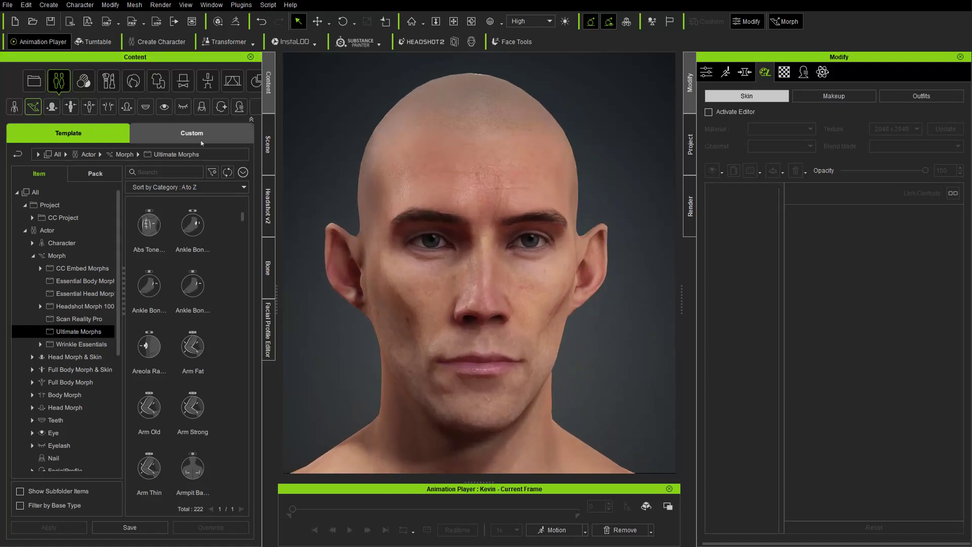
# - Show the character's scene parts and locate the Face Tools command among the ZBrush plugins and in the character's attributes
pyautogui.click(269, 143)
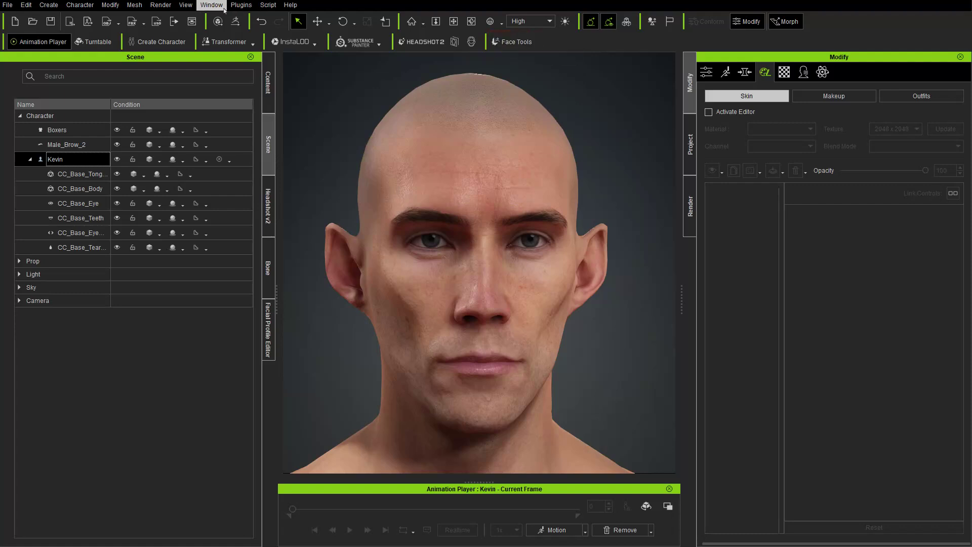
pyautogui.click(241, 4)
pyautogui.moveTo(268, 77)
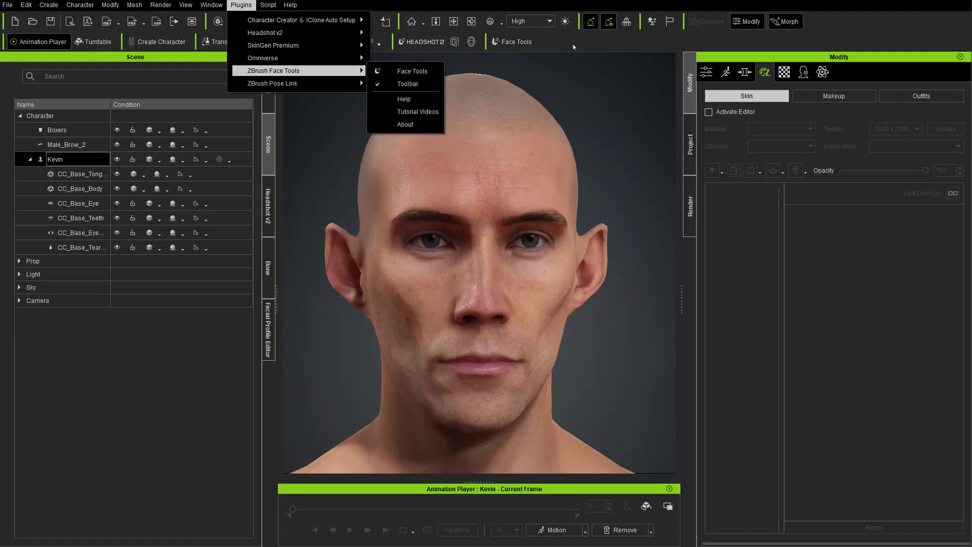
pyautogui.click(410, 72)
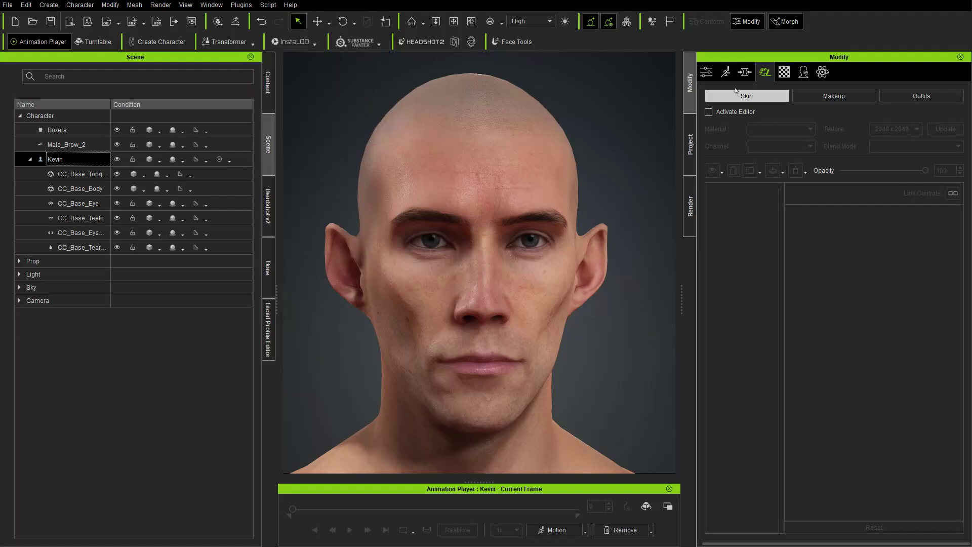
pyautogui.click(709, 72)
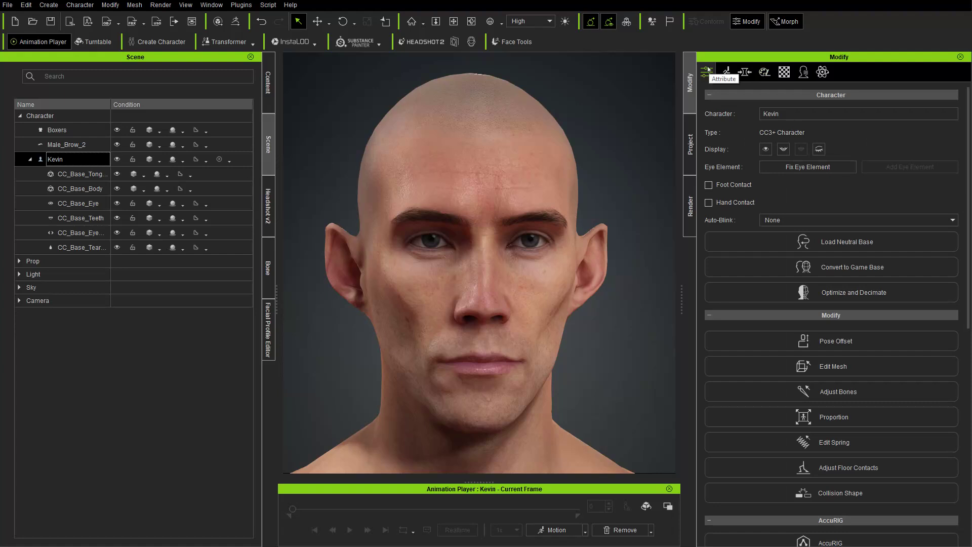
pyautogui.scroll(-3, 830, 258)
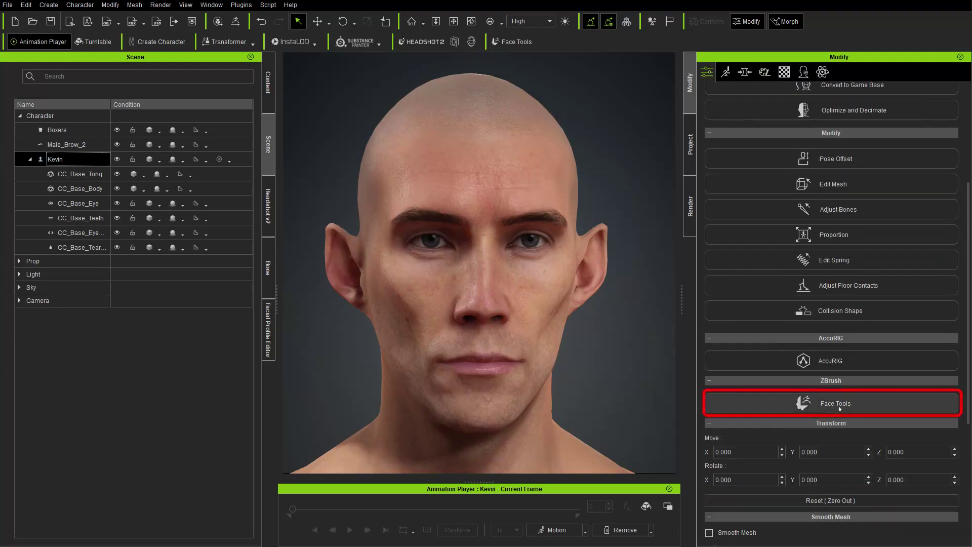
pyautogui.click(840, 408)
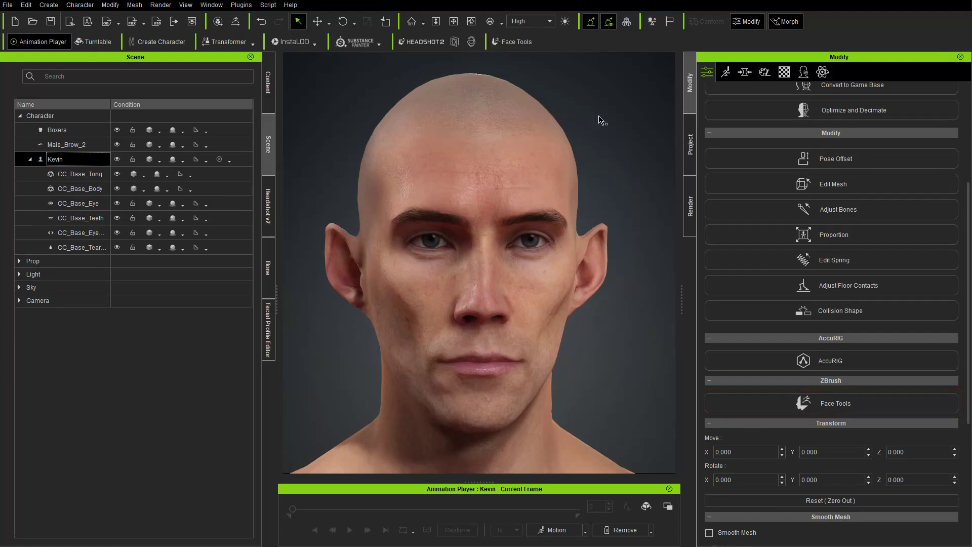
# - Launch Face Tools for the Kevin character, accepting the plugin's addition to the ZBrush installation with version 2024
pyautogui.click(53, 160)
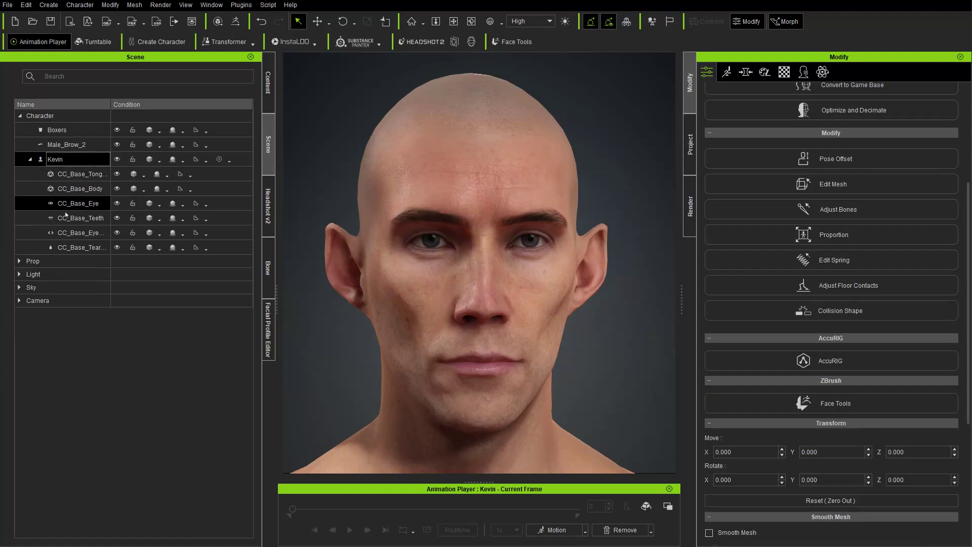
pyautogui.click(510, 42)
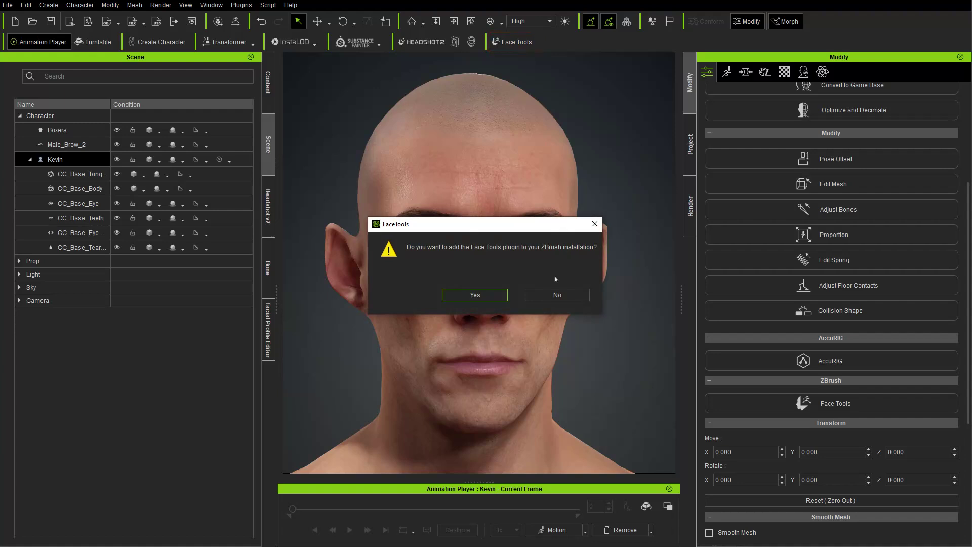
pyautogui.click(466, 292)
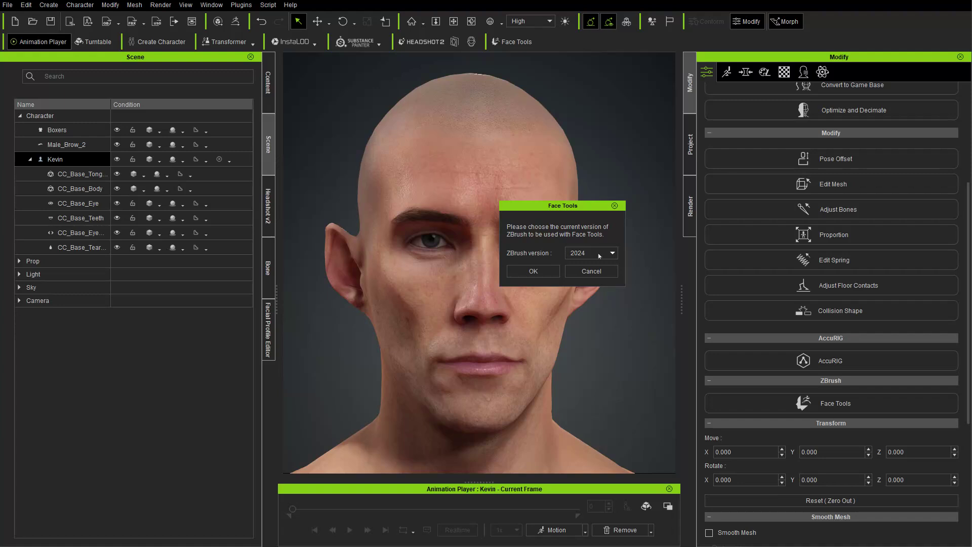
pyautogui.click(533, 270)
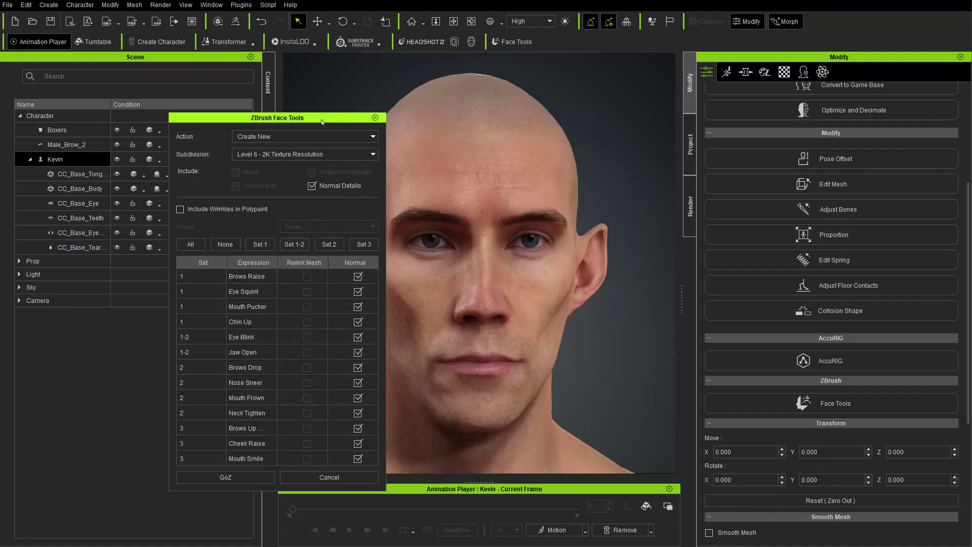
# - Review the Action choices in the ZBrush Face Tools settings, keeping Create New
pyautogui.moveTo(322, 121); pyautogui.dragTo(294, 95)
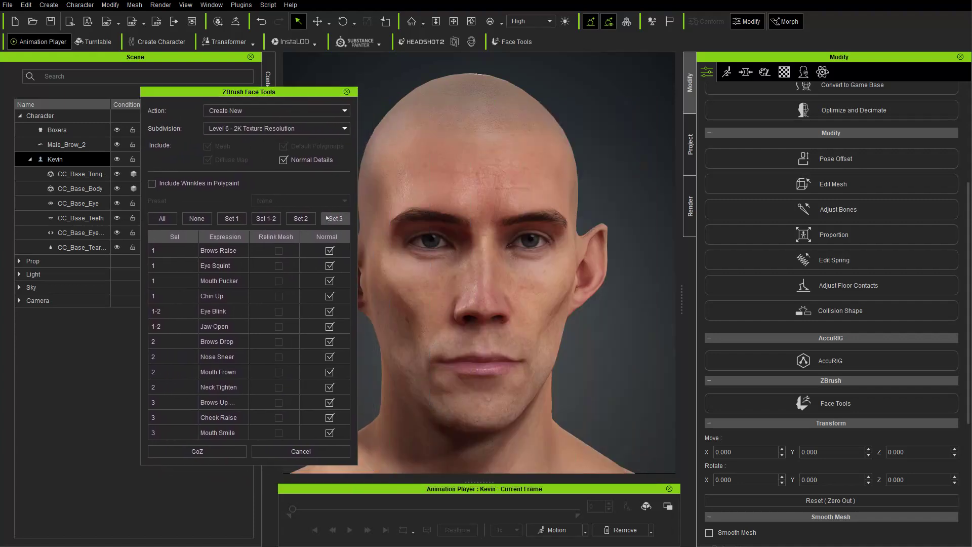
pyautogui.click(236, 111)
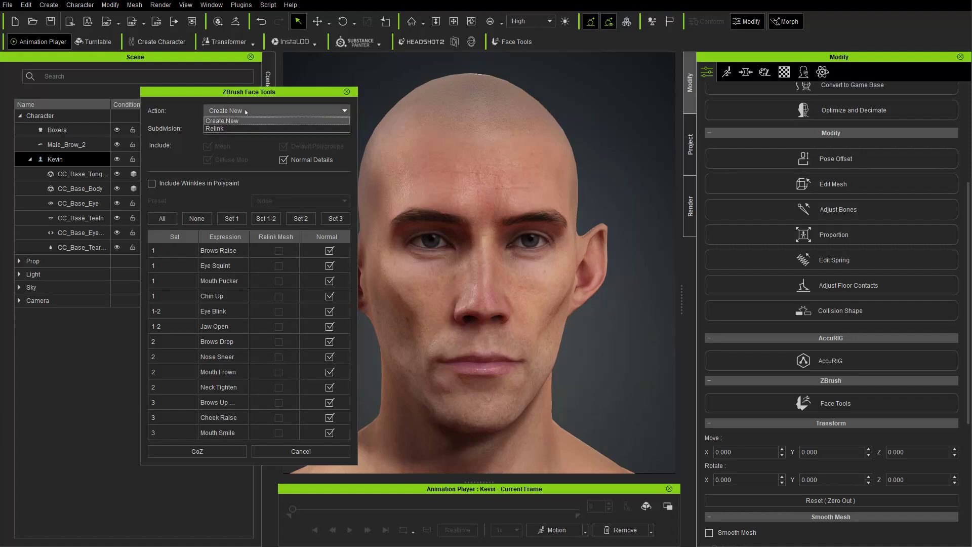
pyautogui.click(246, 111)
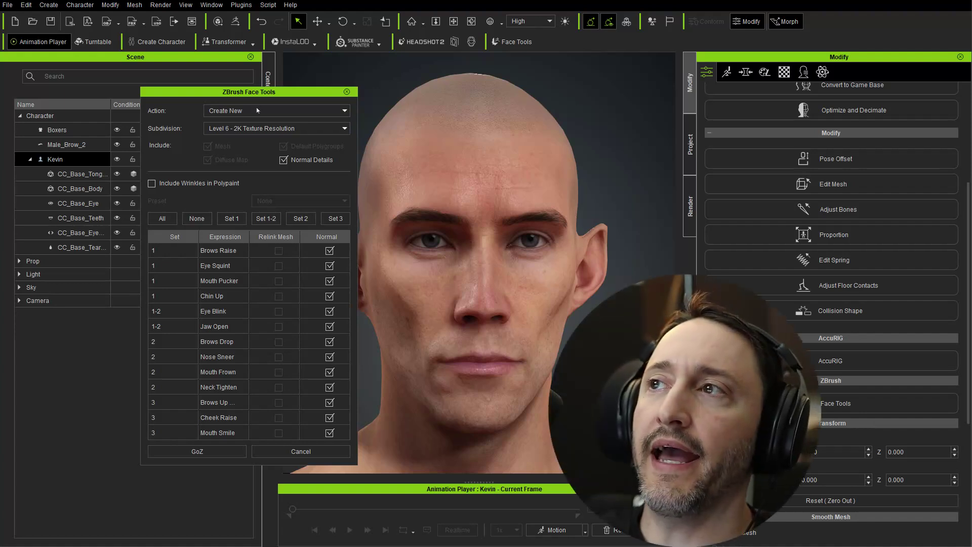
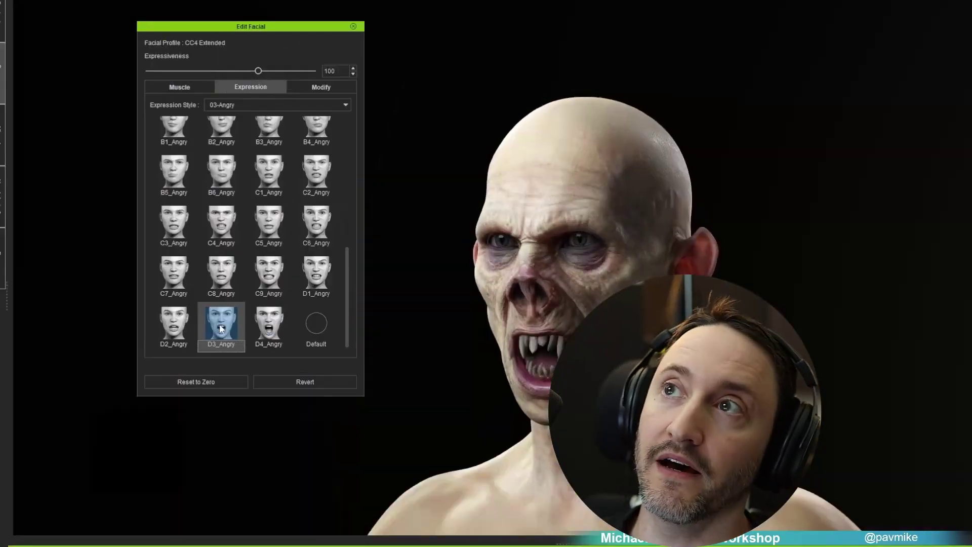
# - Preview an Angry expression on the finished creature and check the Face Tools Subdivision setting, Level 6 - 2K Texture Resolution
pyautogui.click(222, 172)
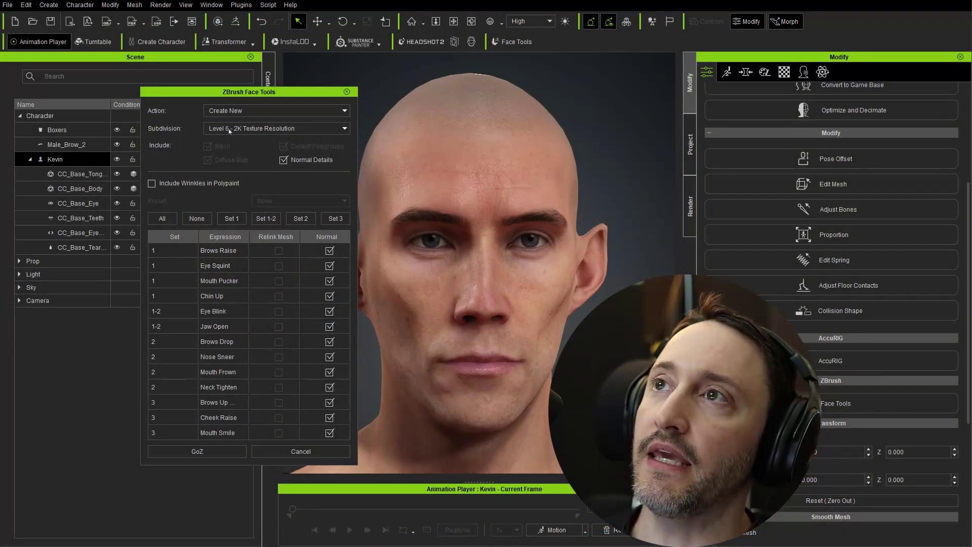
pyautogui.click(230, 129)
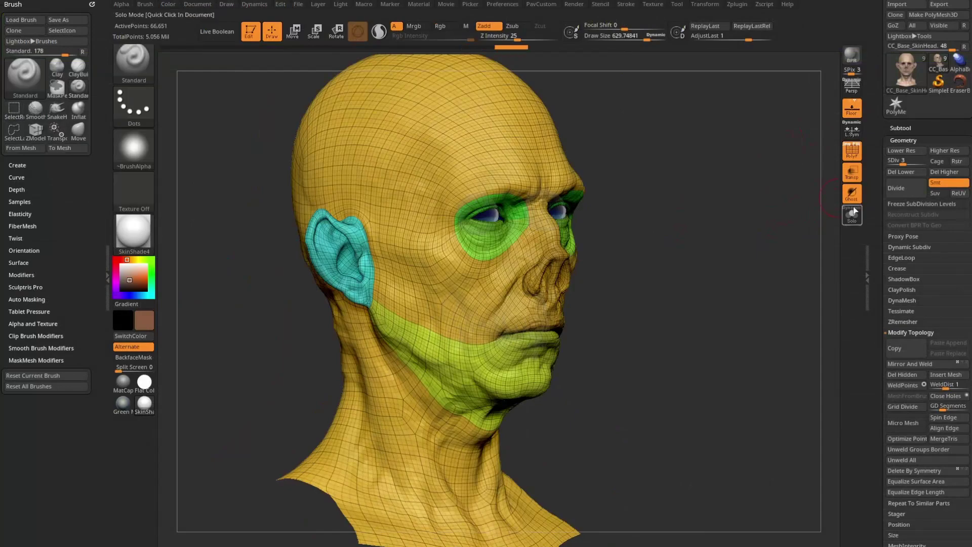
# - In ZBrush, isolate the skin head and inspect its polygroups and the Face Tools expression layers
pyautogui.click(852, 215)
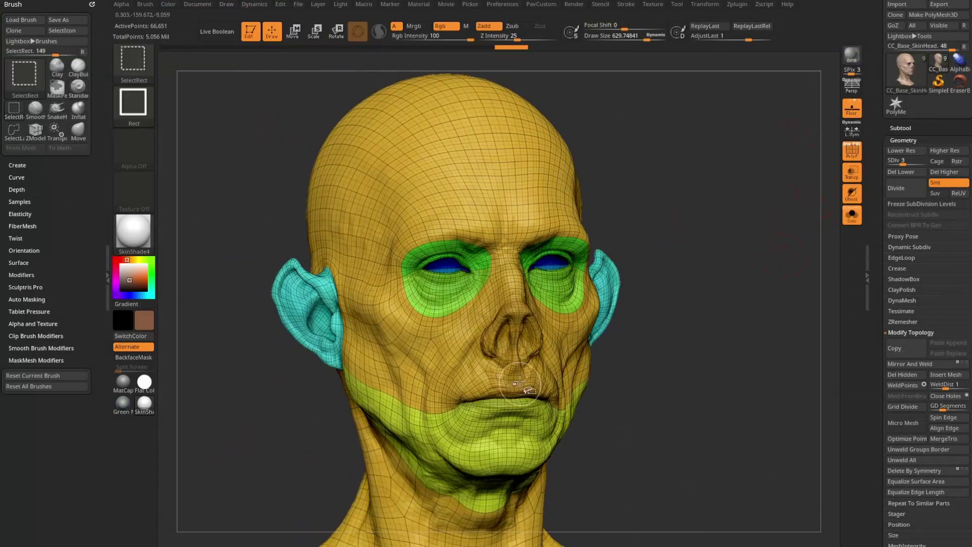
pyautogui.moveTo(705, 288)
pyautogui.mouseDown()
pyautogui.moveTo(547, 387)
pyautogui.moveTo(725, 361)
pyautogui.mouseUp()
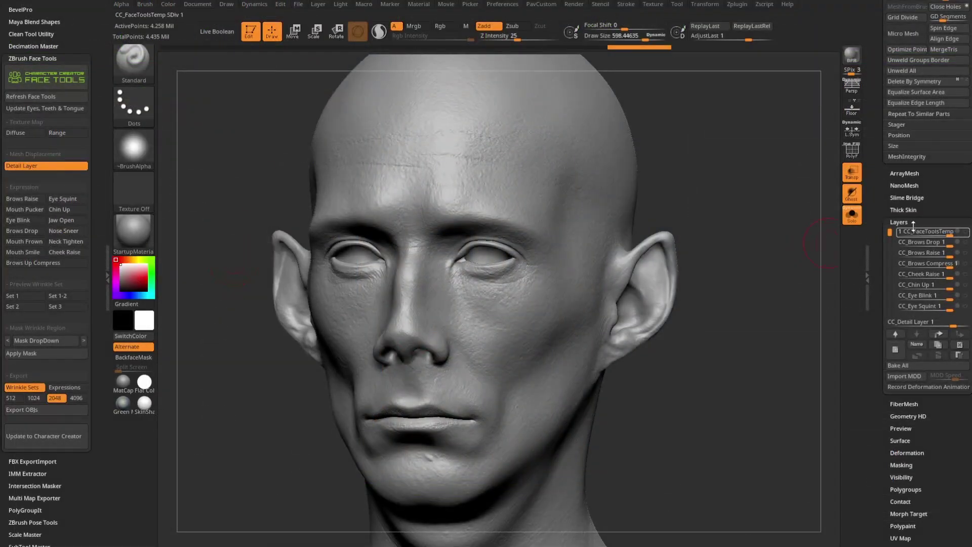
pyautogui.scroll(-3, 926, 254)
pyautogui.click(926, 264)
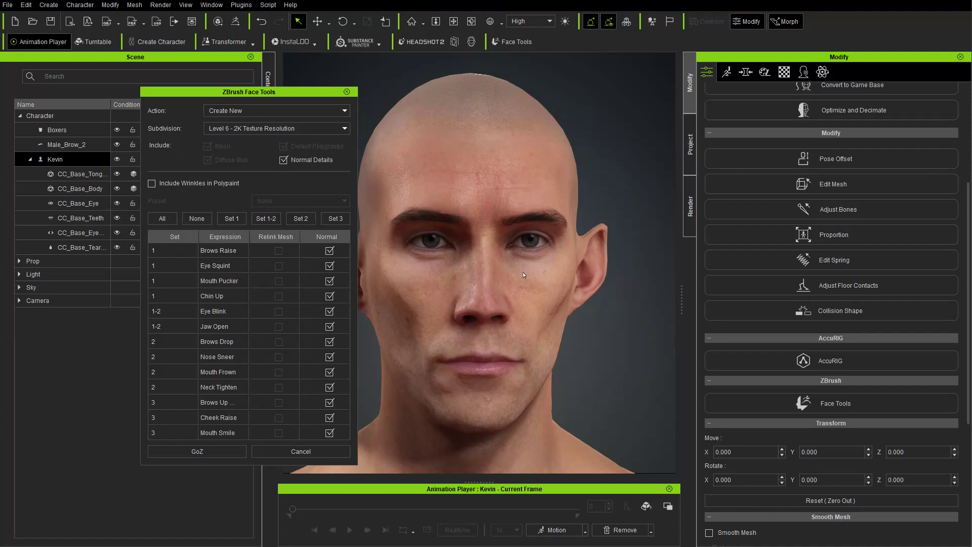
# - Examine the expression wrinkles and their Wrinkle Set 1 to 3 textures in Character Creator, leaving Include Wrinkles in Polypaint off
pyautogui.click(151, 183)
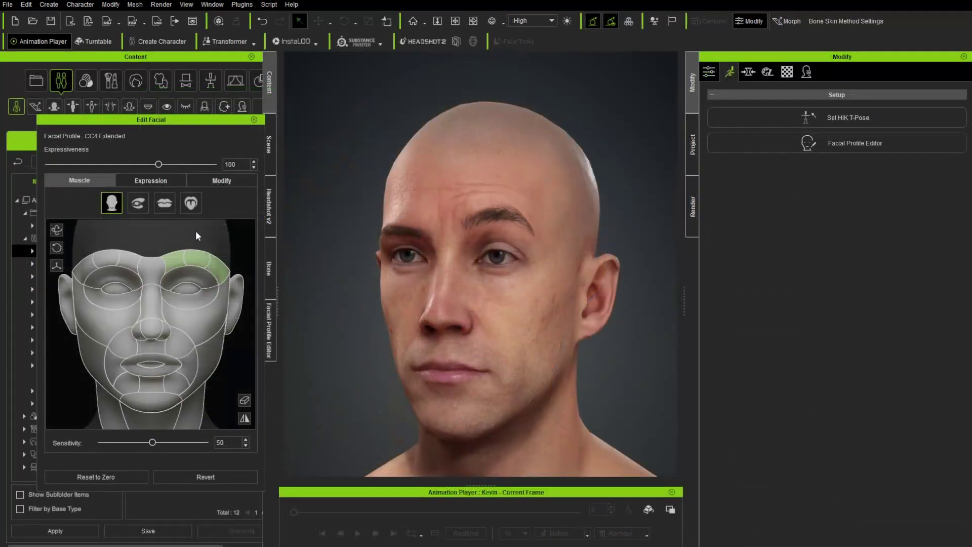
pyautogui.moveTo(197, 236)
pyautogui.mouseDown()
pyautogui.moveTo(187, 252)
pyautogui.moveTo(184, 229)
pyautogui.moveTo(183, 246)
pyautogui.mouseUp()
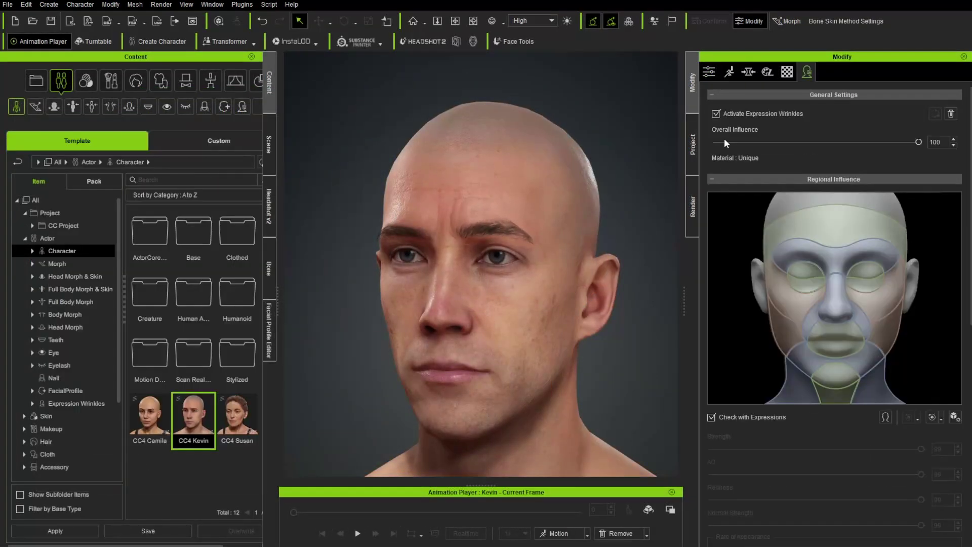
pyautogui.scroll(-10, 760, 292)
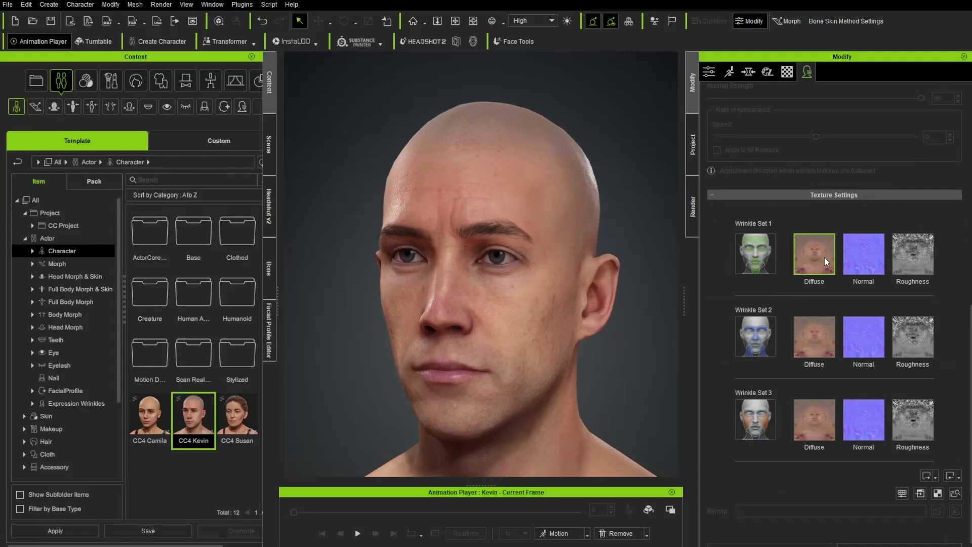
pyautogui.moveTo(825, 259)
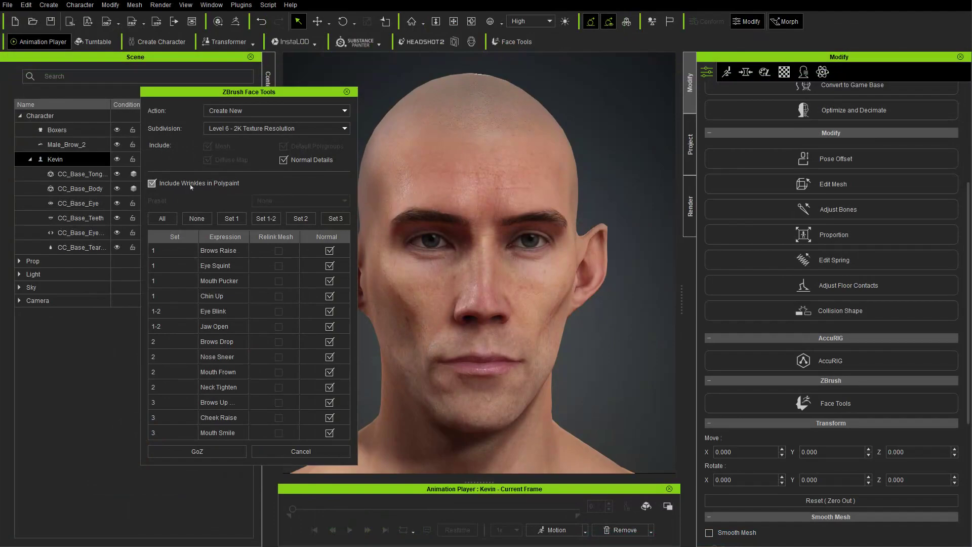
pyautogui.click(191, 184)
# - Try the expression presets None, Set 1, Set 1-2, Set 2 and Set 3, ending on Set 1
pyautogui.click(197, 218)
pyautogui.click(231, 218)
pyautogui.click(266, 218)
pyautogui.click(300, 218)
pyautogui.click(337, 218)
pyautogui.click(232, 218)
# - Consult the Facial Expression Guidelines for ZBrush in the browser's Face Tools manual, comparing the wrinkle sets and the 13 blendshapes
pyautogui.hotkey('alt', 'Tab')
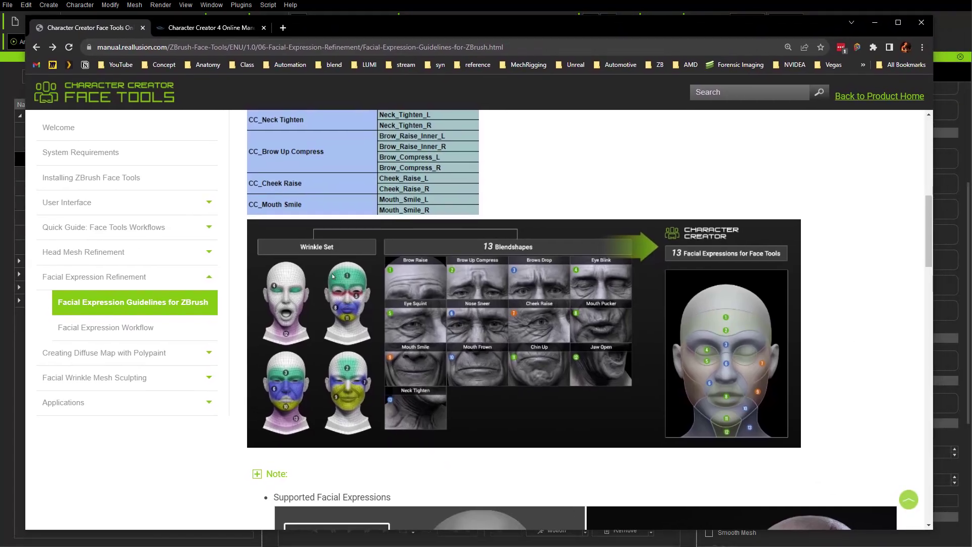
pyautogui.hotkey('alt', 'Tab')
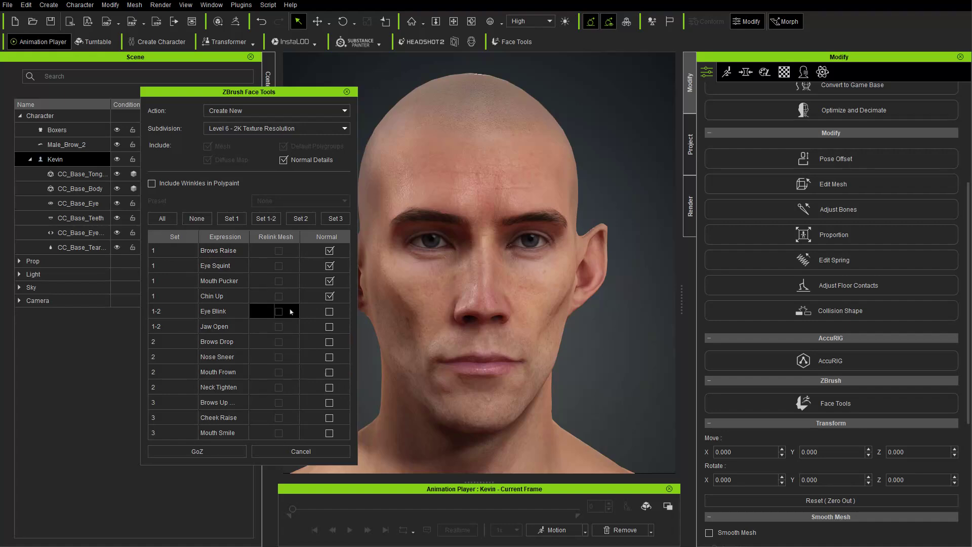
pyautogui.hotkey('alt', 'Tab')
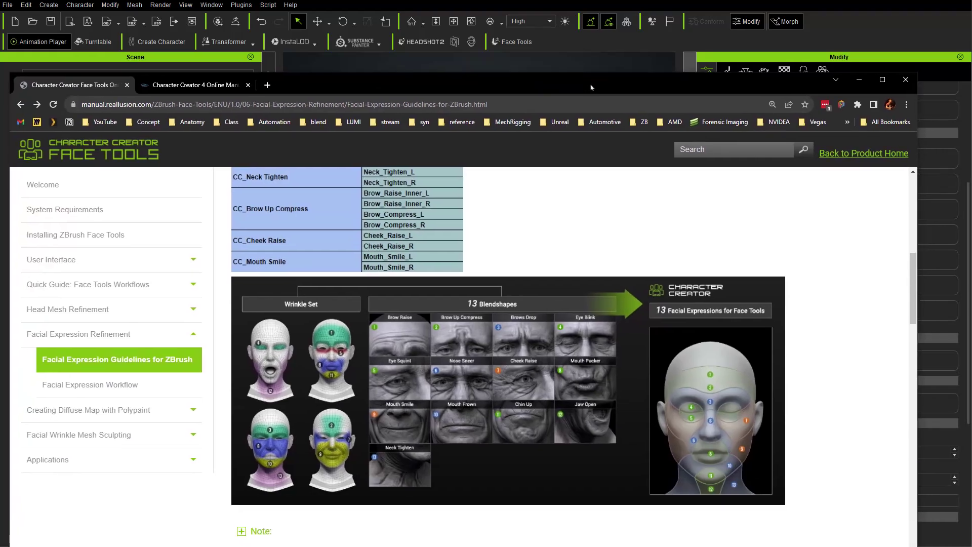
pyautogui.scroll(4, 412, 246)
pyautogui.scroll(-5, 437, 358)
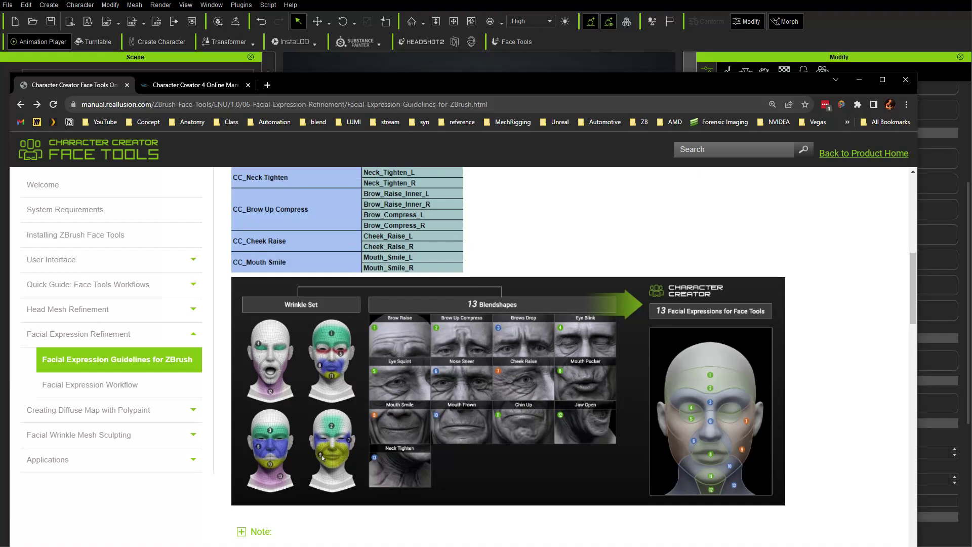
pyautogui.scroll(5, 322, 457)
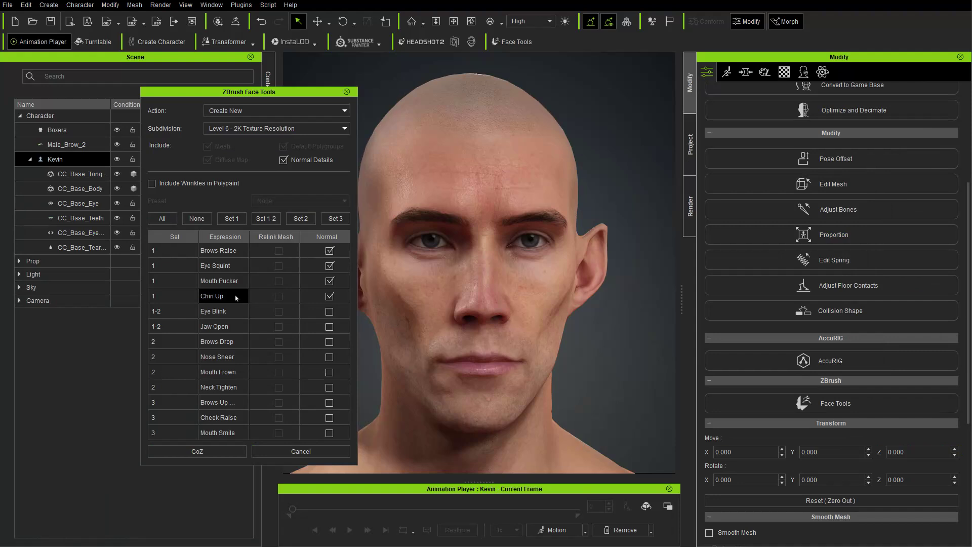
# - Include the normals of all listed expressions in Face Tools and send the character to ZBrush with GoZ
pyautogui.click(162, 218)
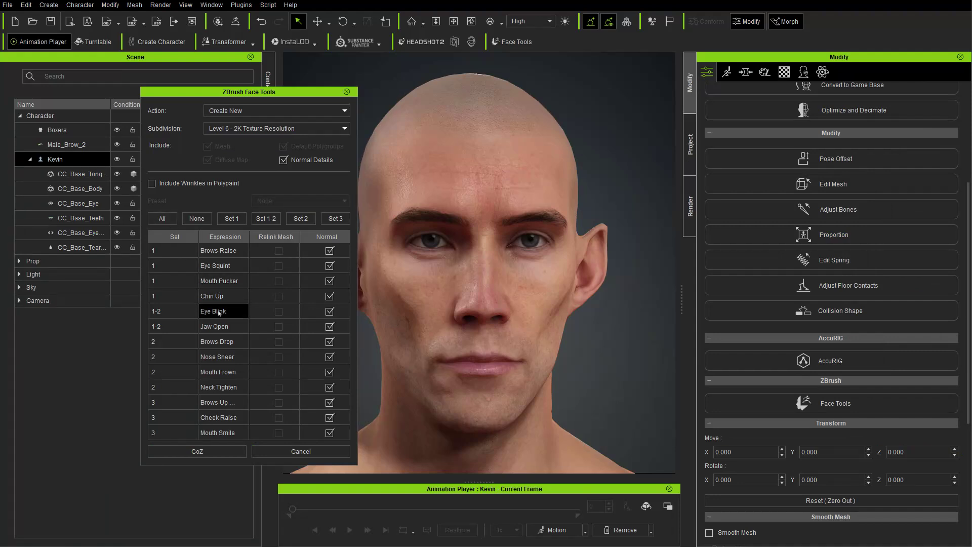
pyautogui.click(197, 218)
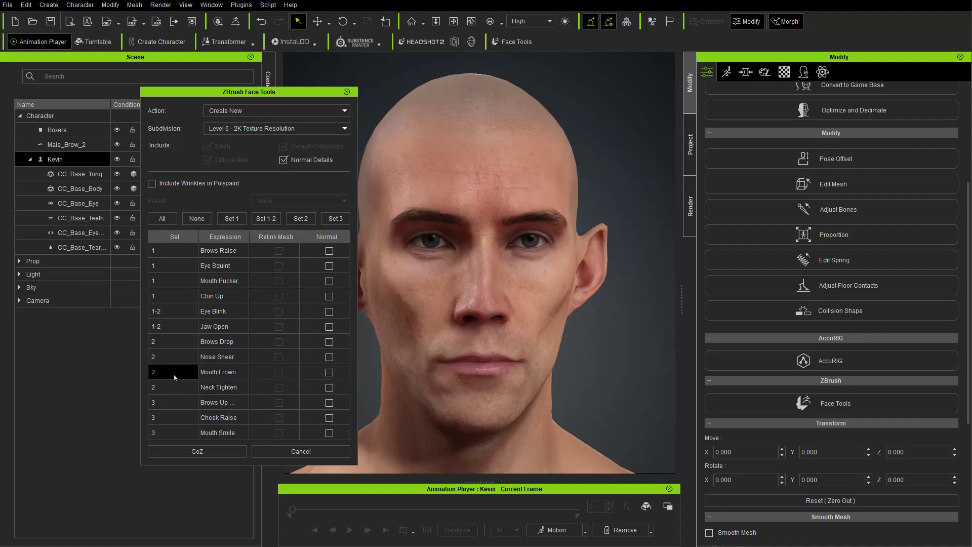
pyautogui.click(329, 373)
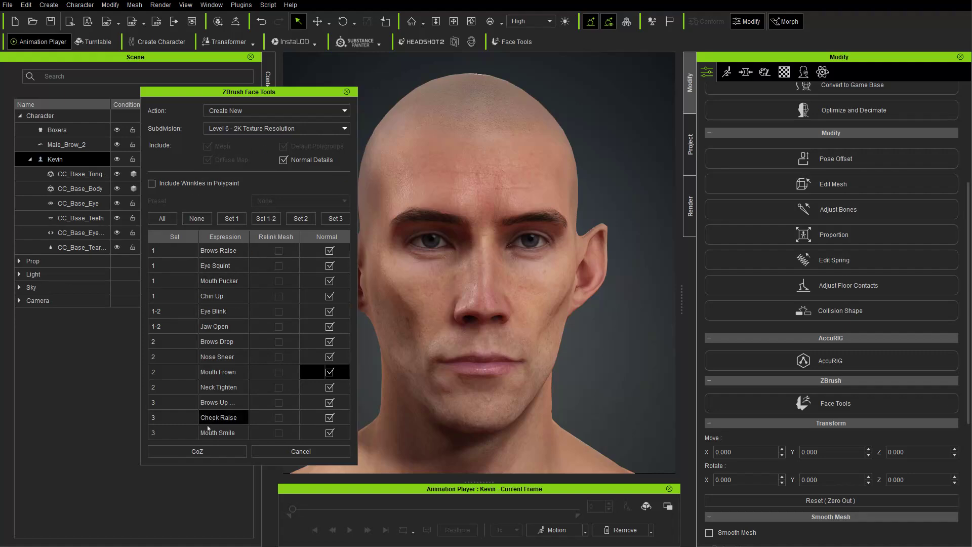
pyautogui.click(197, 452)
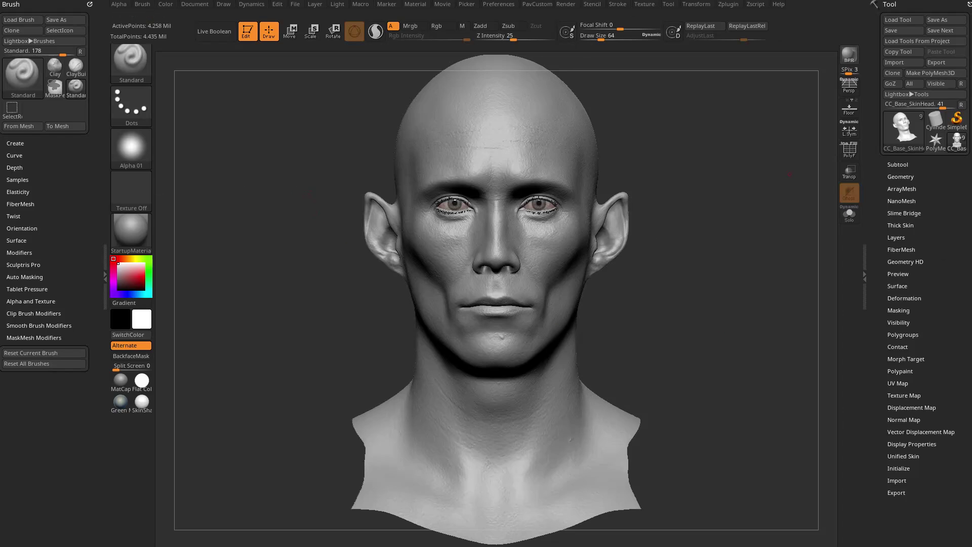
# - Inspect the head in ZBrush and lower the CC_Brows Raise layer's intensity to about 0.7 on the painted creature head
pyautogui.moveTo(739, 290); pyautogui.dragTo(716, 310)
pyautogui.press('shift')
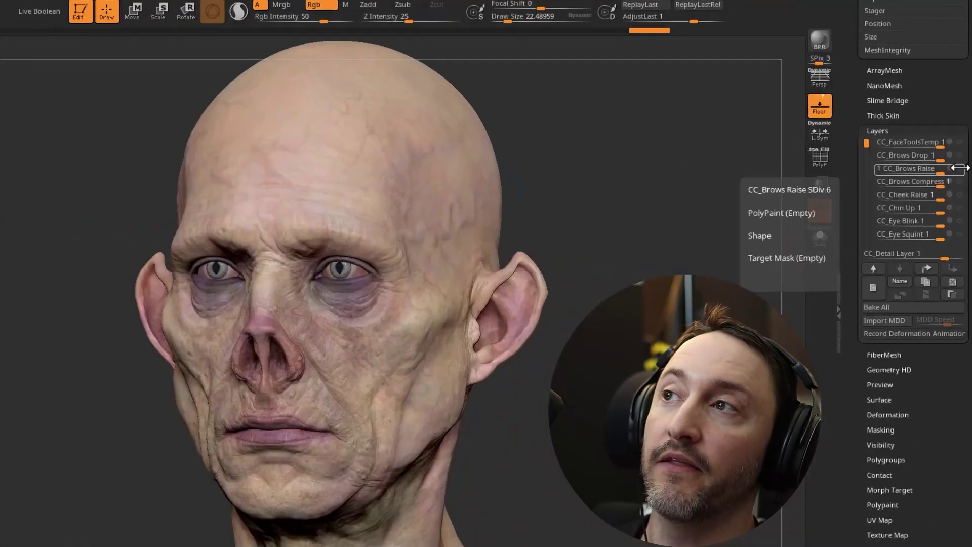
pyautogui.moveTo(932, 173); pyautogui.dragTo(914, 175)
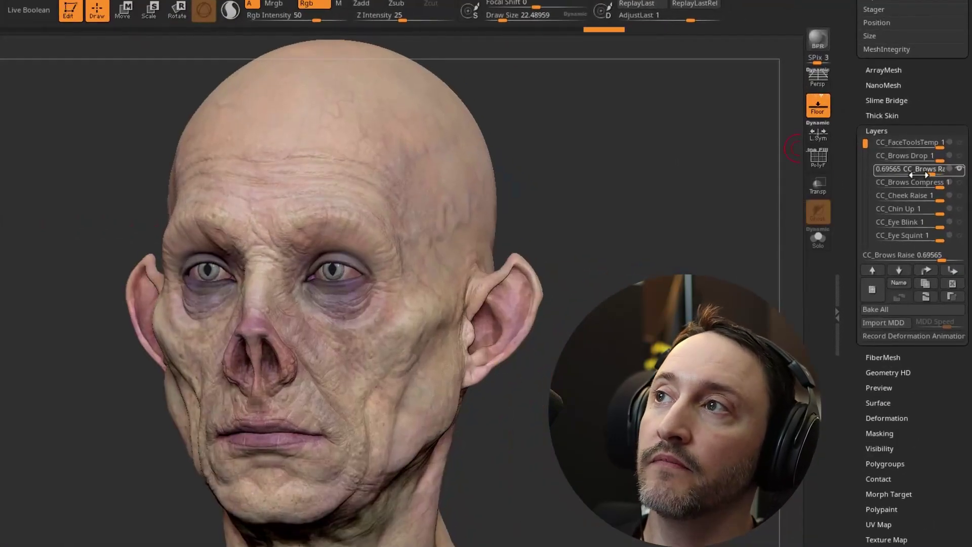